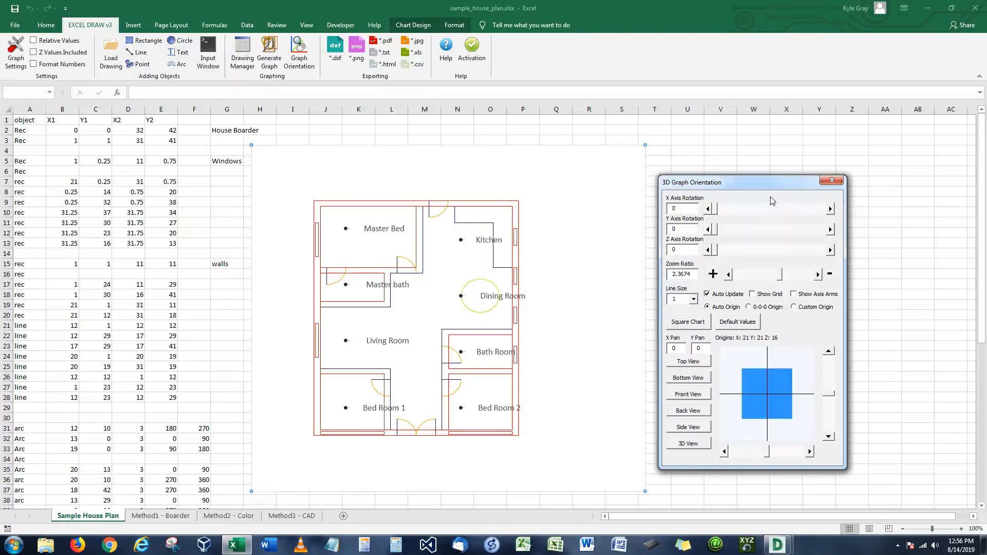
- Dismiss the 3D graph orientation window and examine the exported house plan DXF in DWG TrueView, including its room labels
click(824, 183)
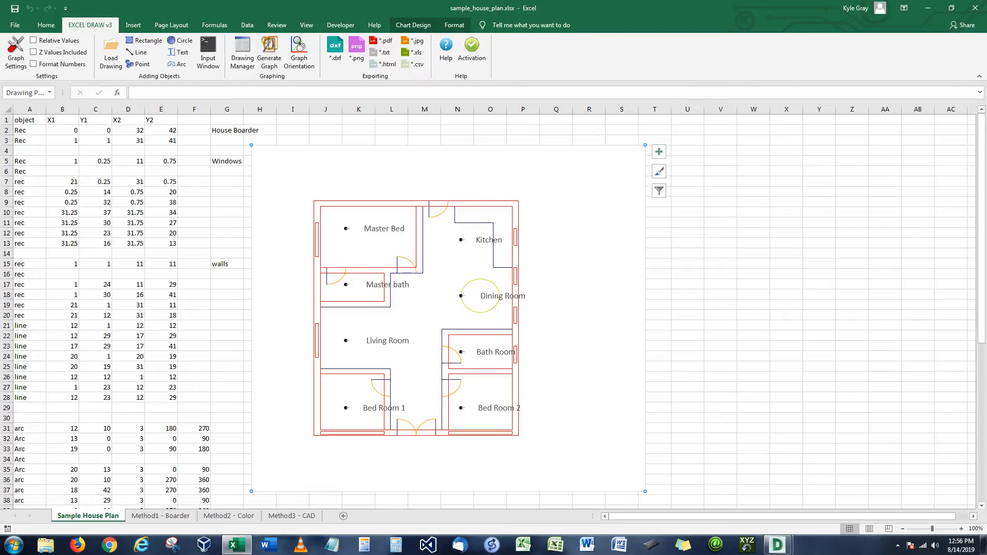
key(alt+Tab)
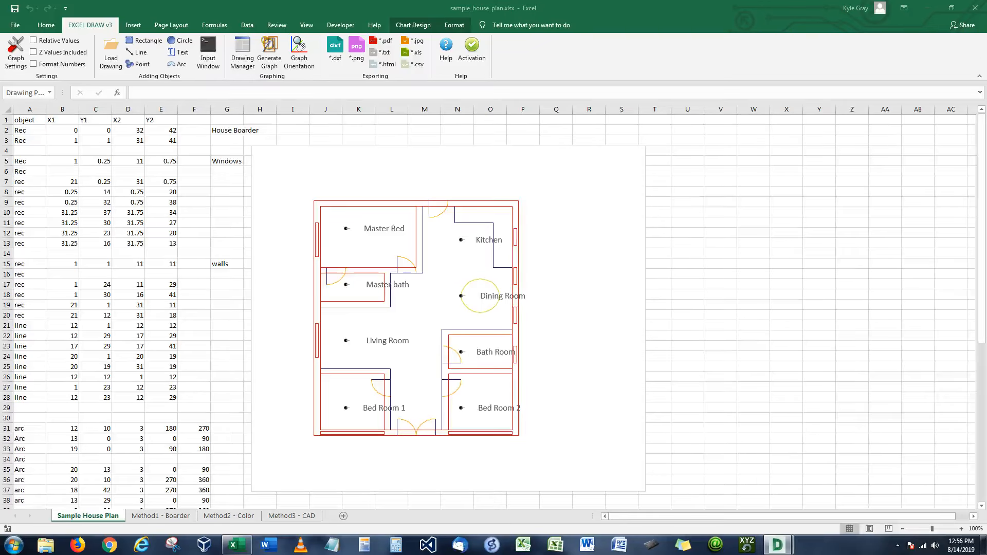
drag(986, 192, 617, 3)
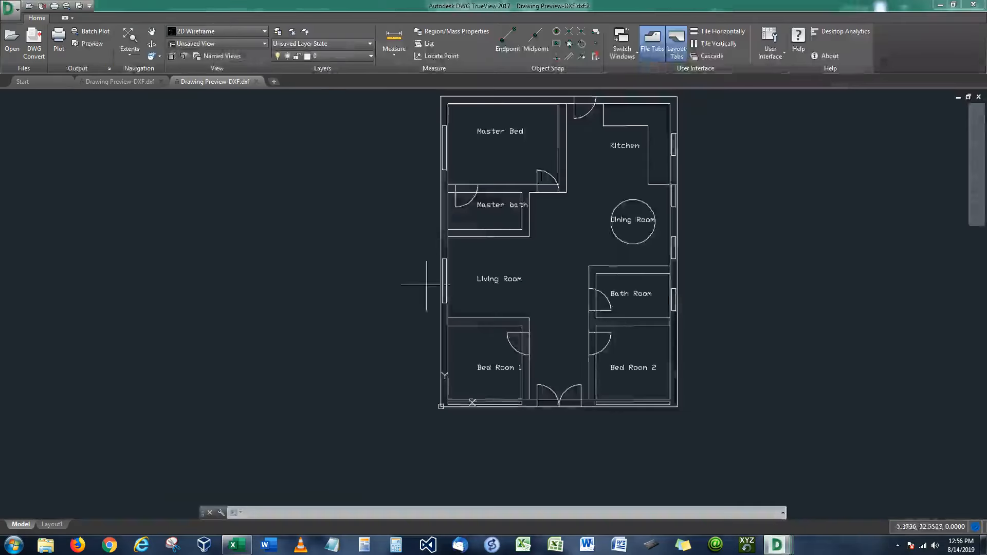
scroll(568, 205, up, 6)
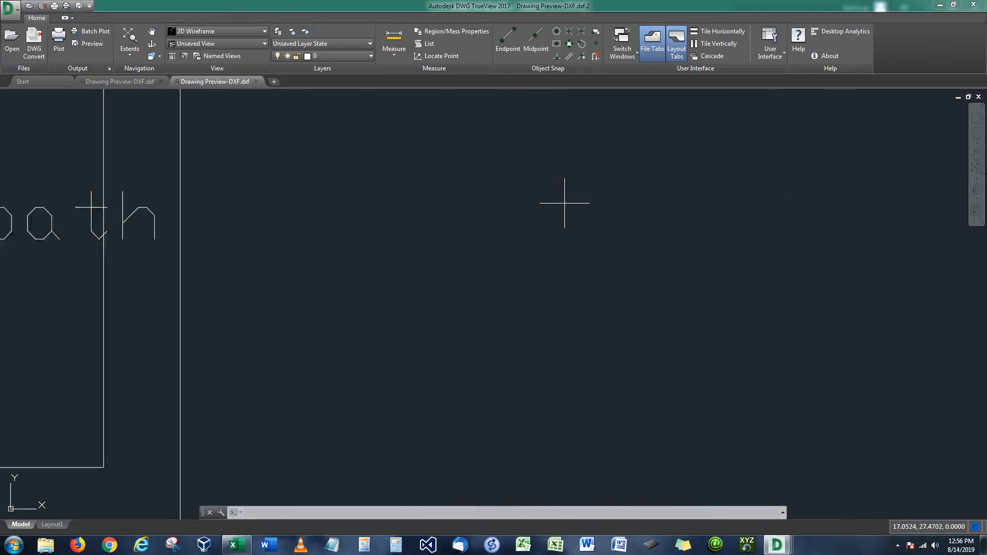
scroll(565, 203, down, 5)
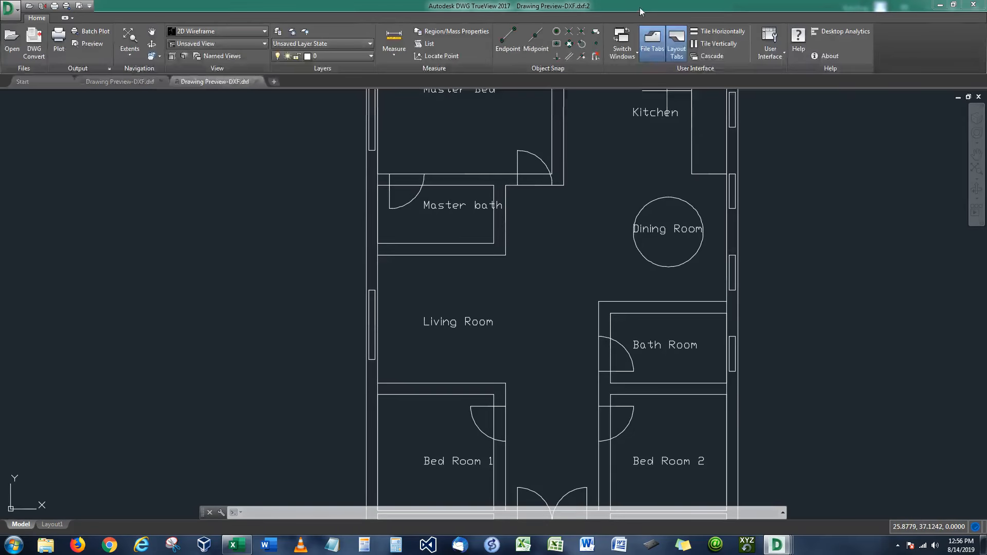
drag(641, 12, 986, 31)
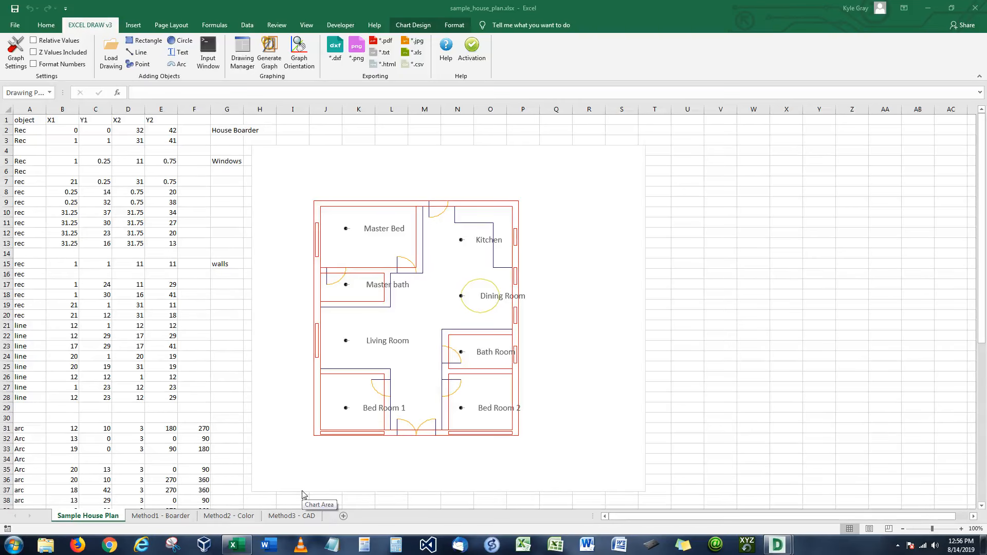
- On the Method1 - Boarder sheet, narrow columns A through Y to form the width of small grid cells
click(184, 515)
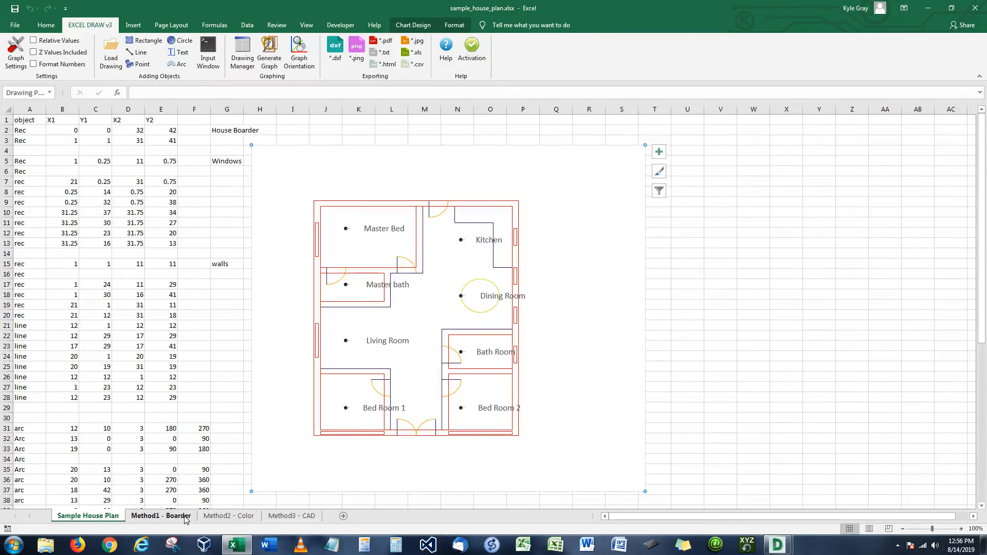
click(186, 517)
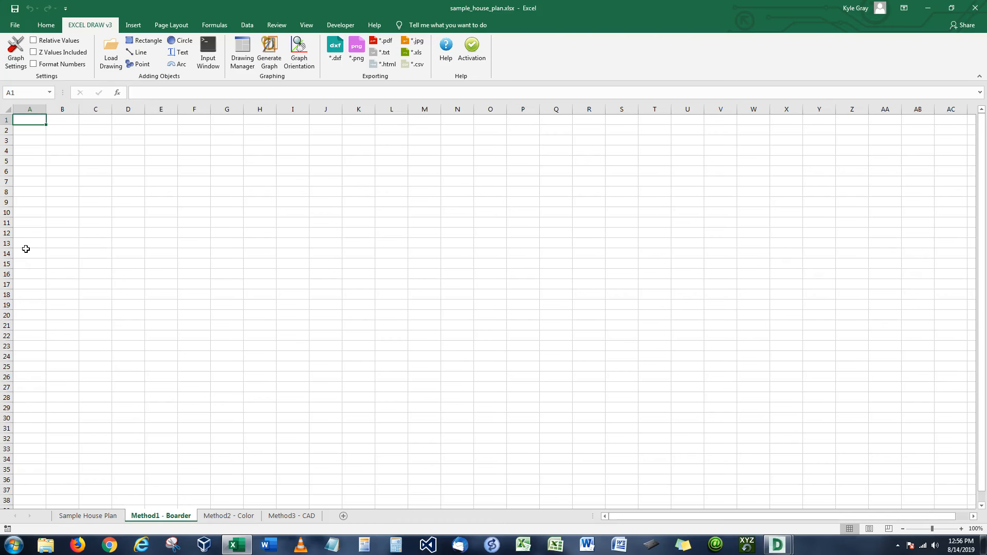
click(22, 109)
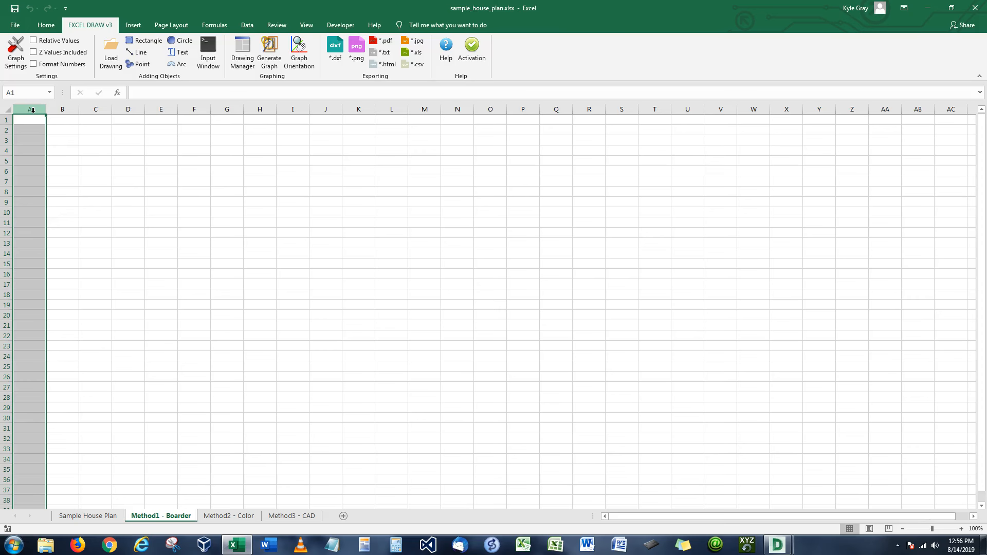
drag(32, 108, 825, 110)
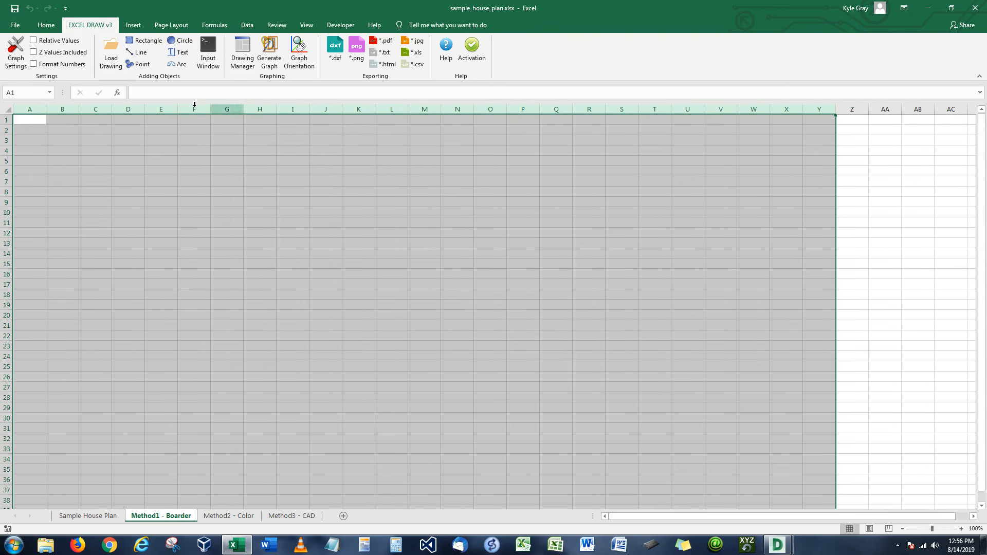
right_click(127, 111)
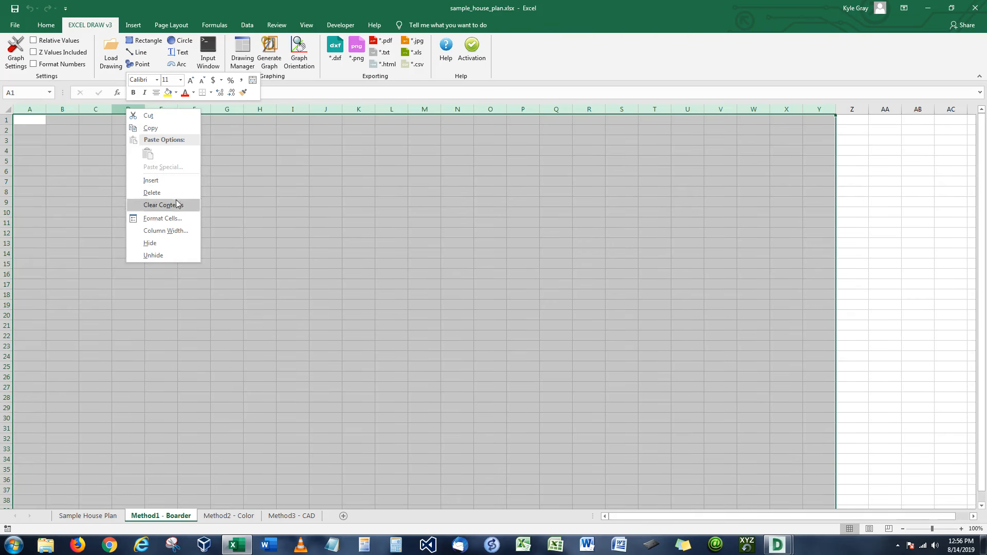
click(172, 234)
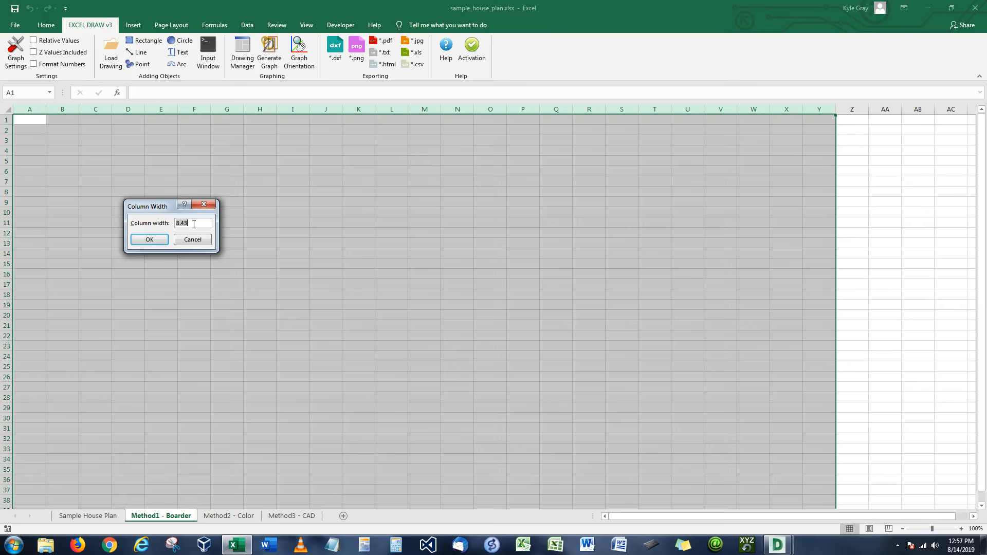
key(Return)
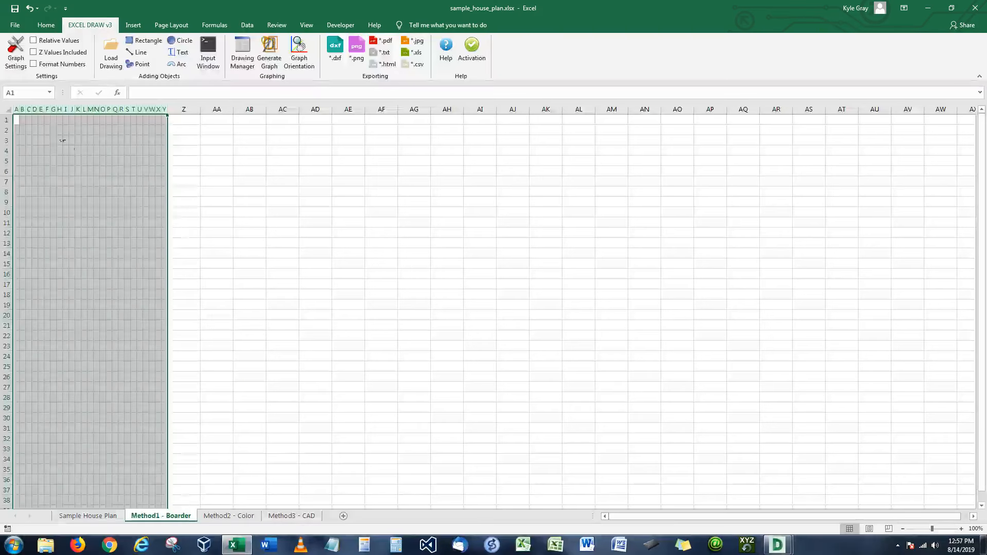
- Set the height of rows 1 through 35 to 9 on the Method1 - Boarder sheet
drag(6, 118, 7, 472)
right_click(6, 472)
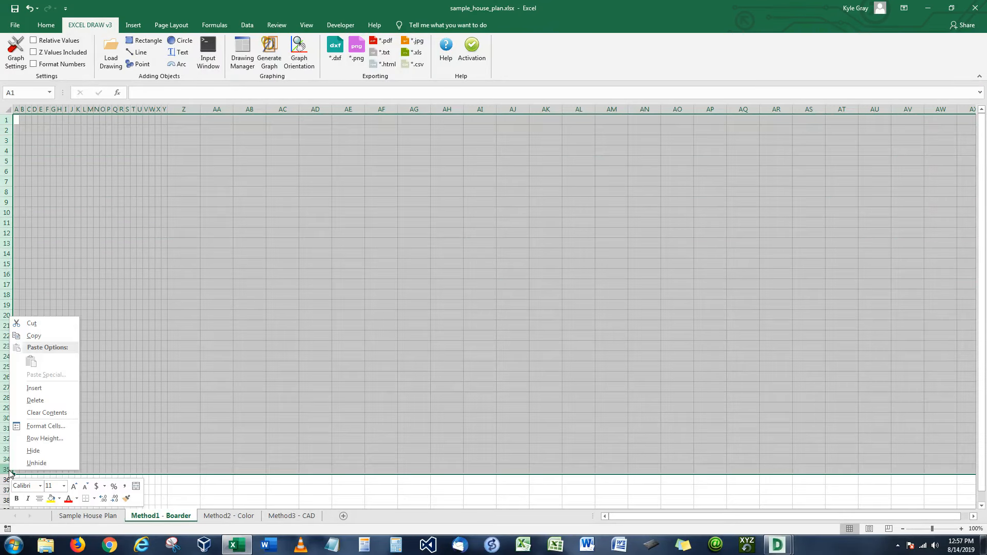
click(32, 438)
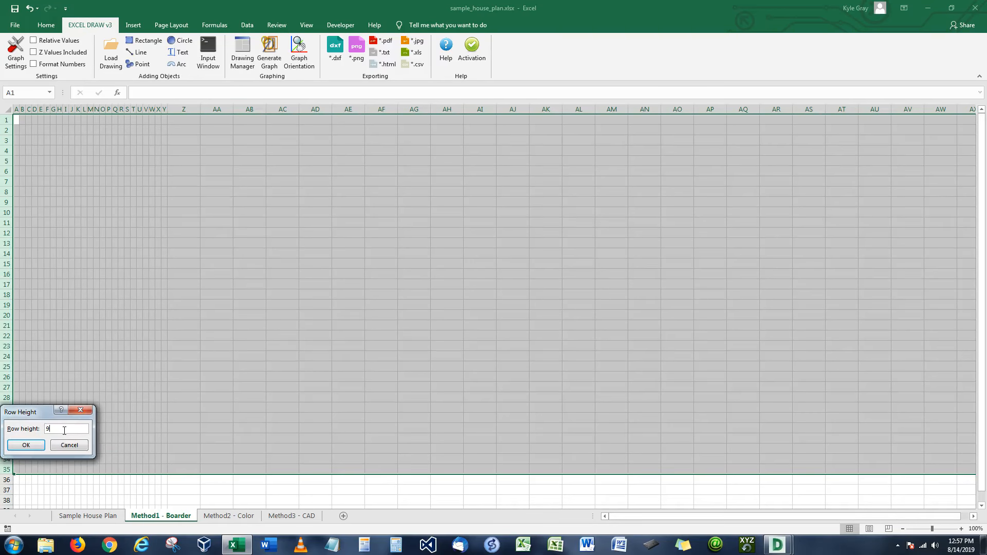
key(Return)
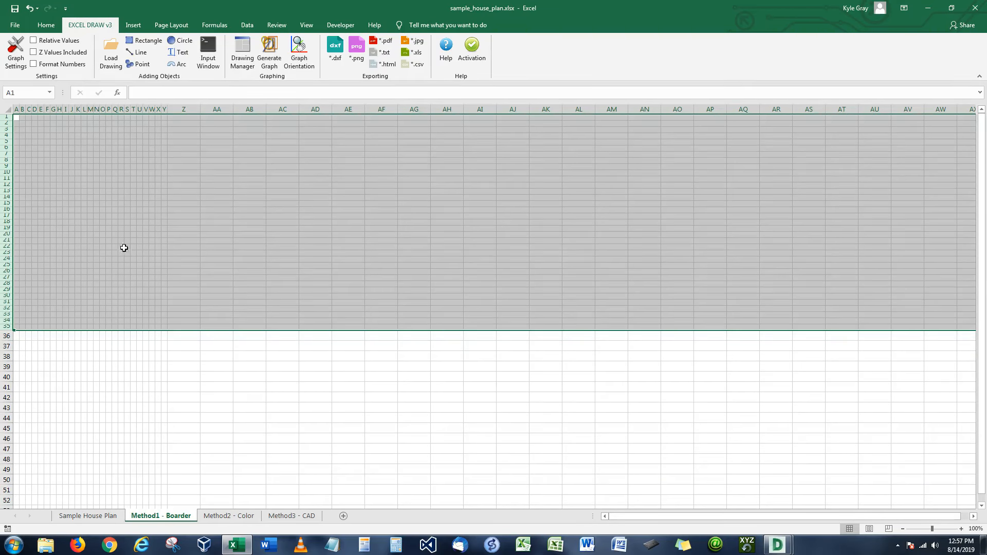
click(96, 345)
- Draw the house outline by applying outside borders to the range C4:U29
drag(27, 134, 140, 292)
click(46, 26)
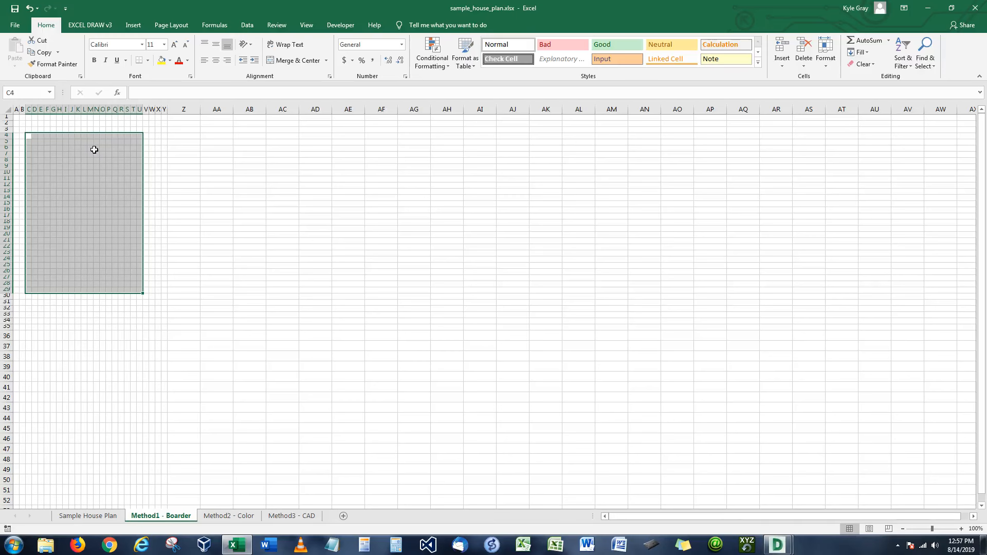
click(147, 61)
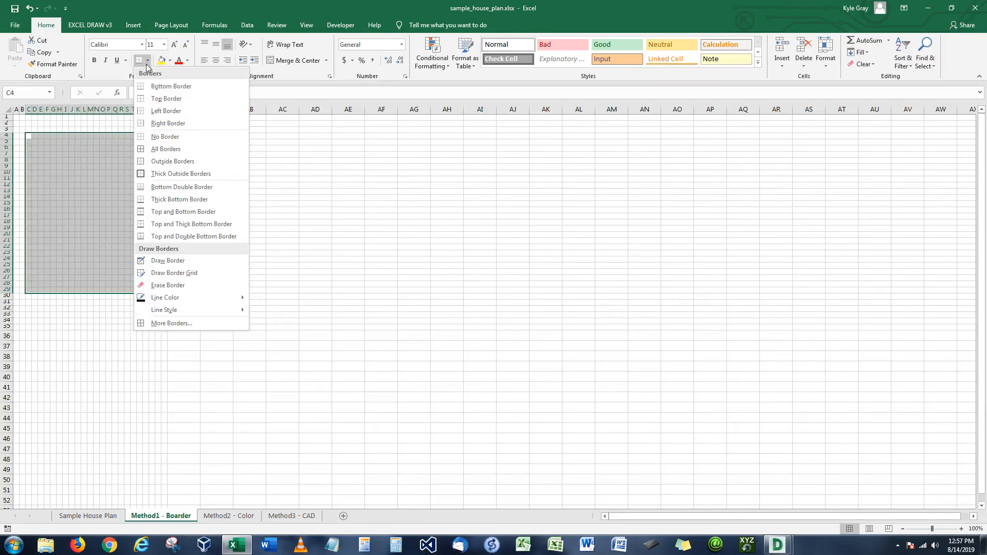
click(162, 162)
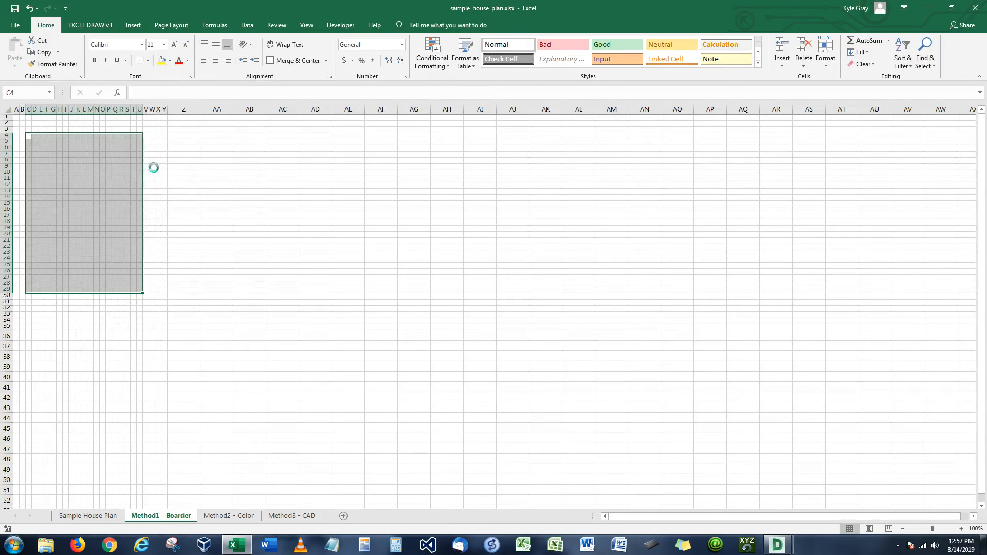
click(71, 321)
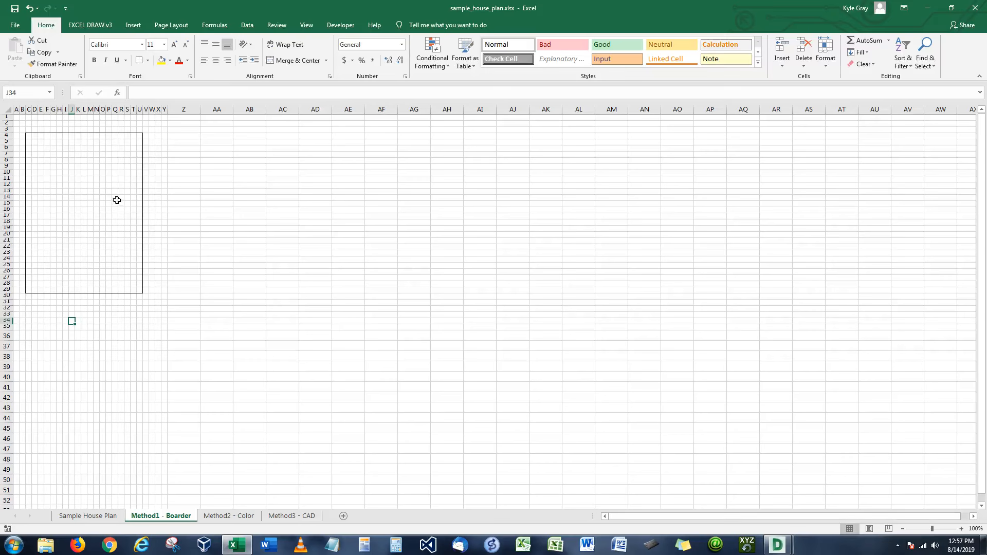
- Outline two rooms along the east wall with outside borders around O4:U10 and O12:U19
click(105, 135)
drag(105, 135, 140, 175)
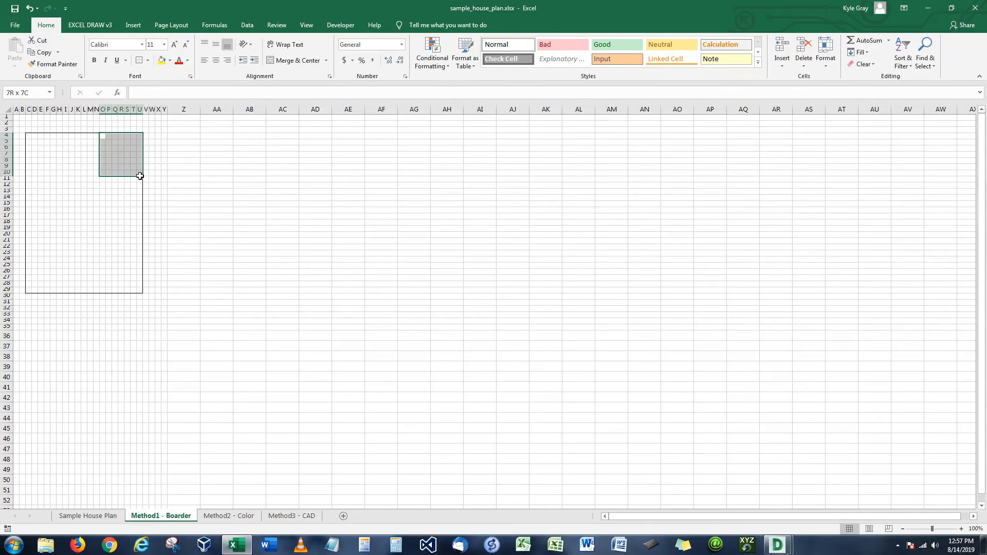
click(139, 60)
click(122, 203)
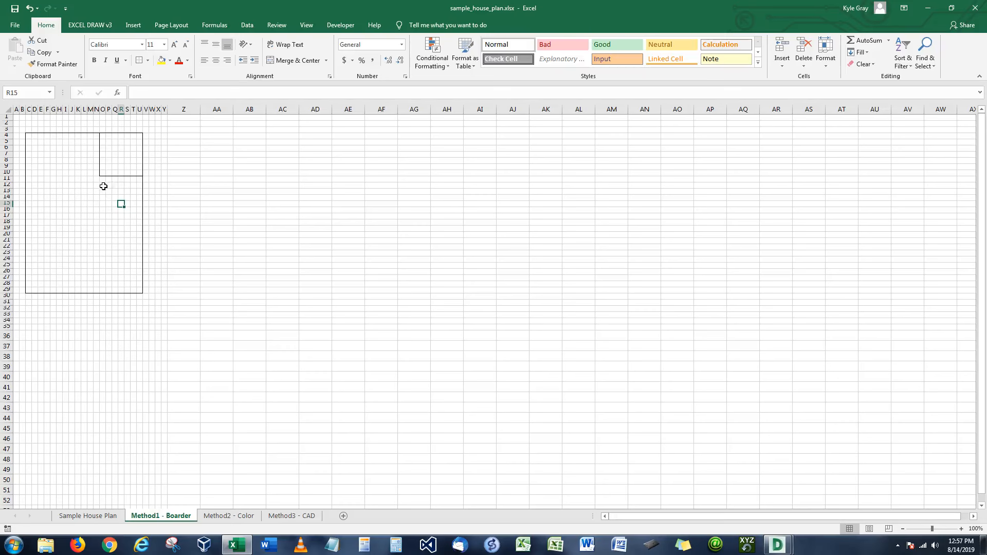
drag(103, 186, 137, 226)
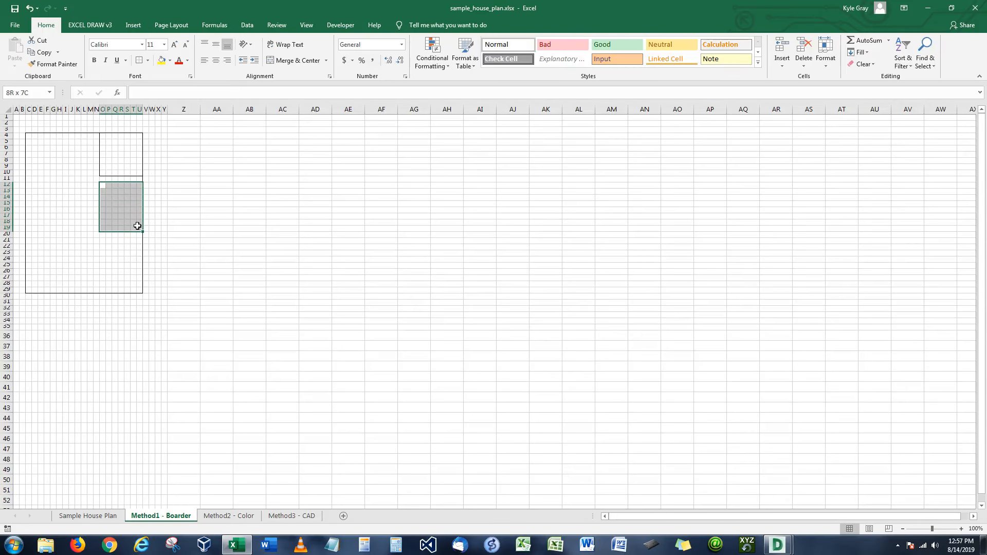
click(139, 61)
click(92, 258)
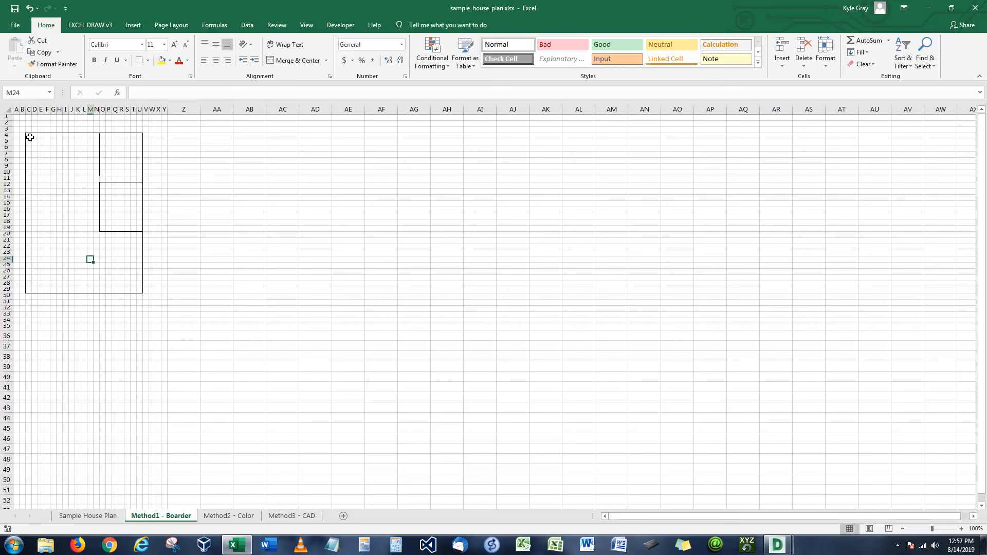
- Outline two rooms along the west wall with outside borders around C4:M10 and C12:M26
drag(30, 137, 93, 175)
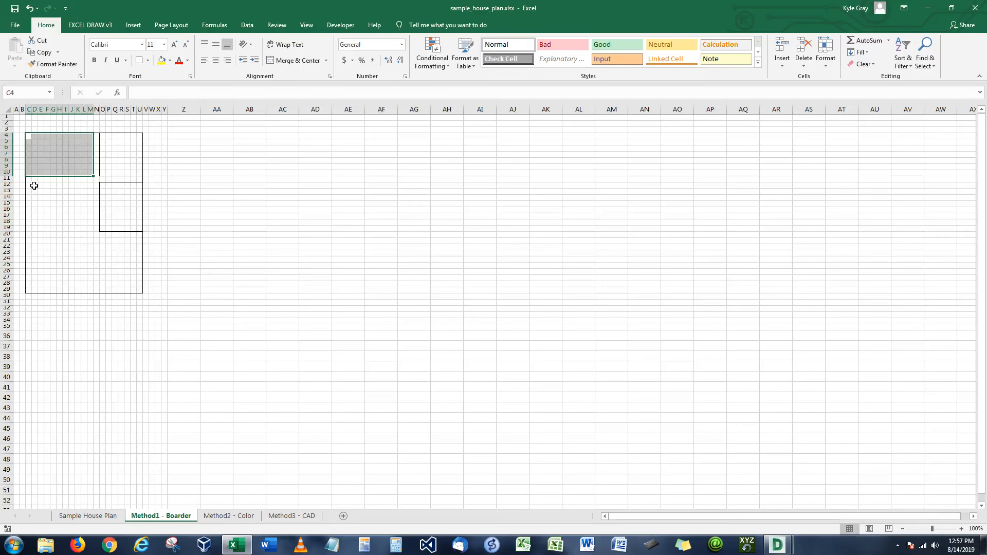
drag(29, 186, 92, 273)
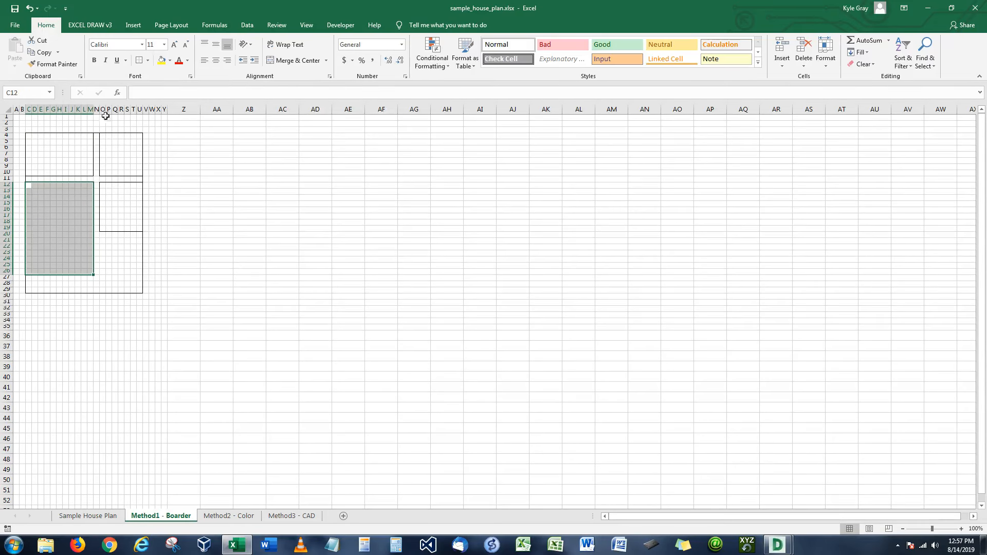
click(137, 61)
click(102, 335)
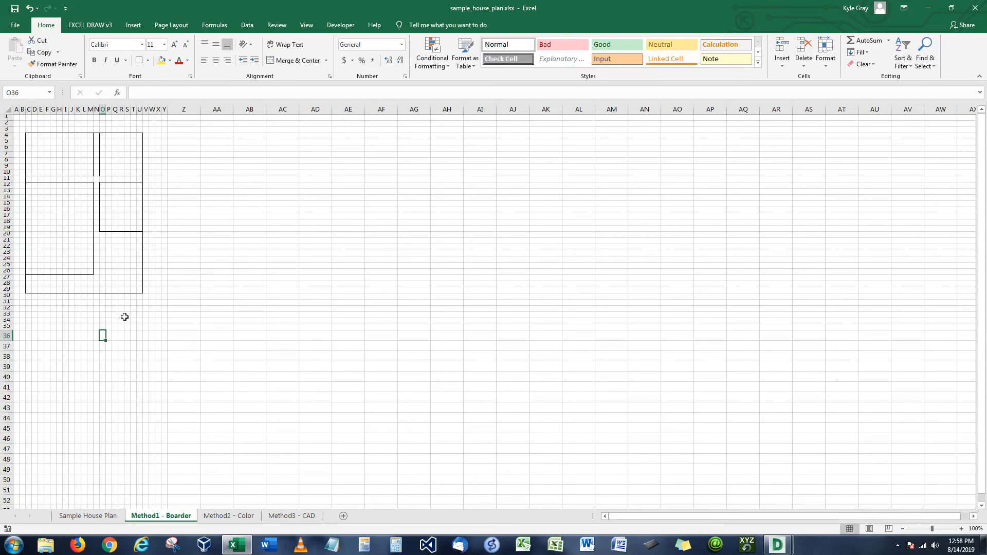
- On the Method2 - Color sheet, set the width of columns A through AB to 1
click(244, 520)
drag(30, 109, 915, 109)
right_click(915, 110)
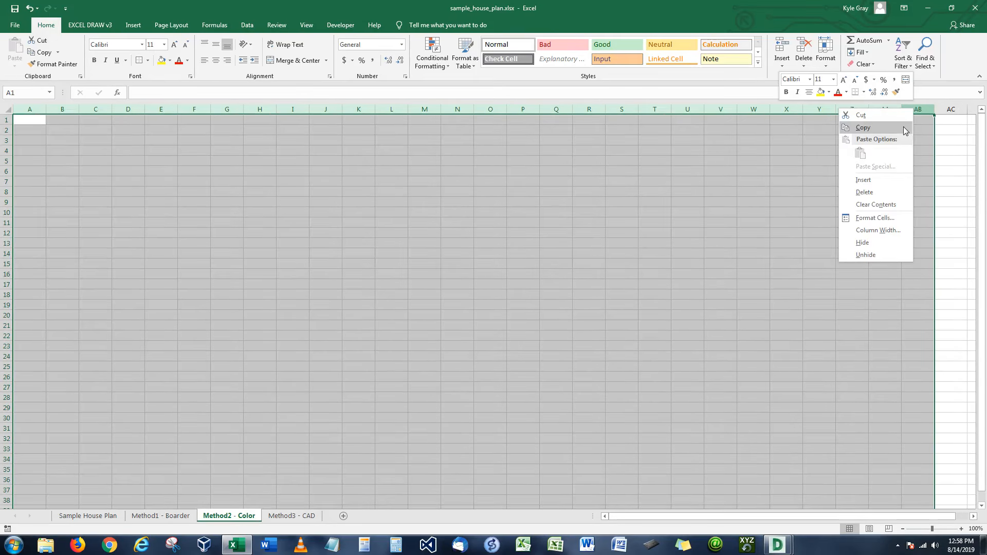
click(891, 232)
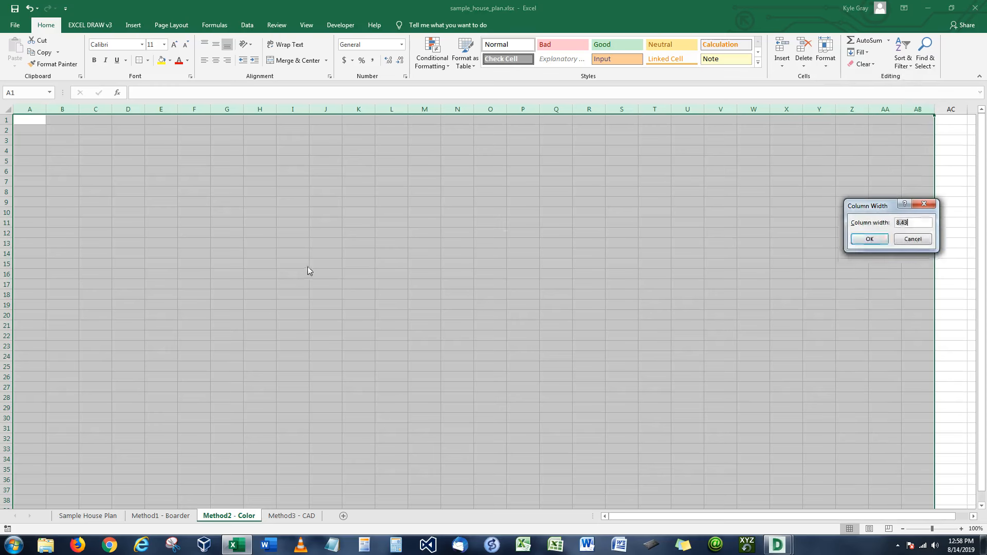
text(1)
key(Return)
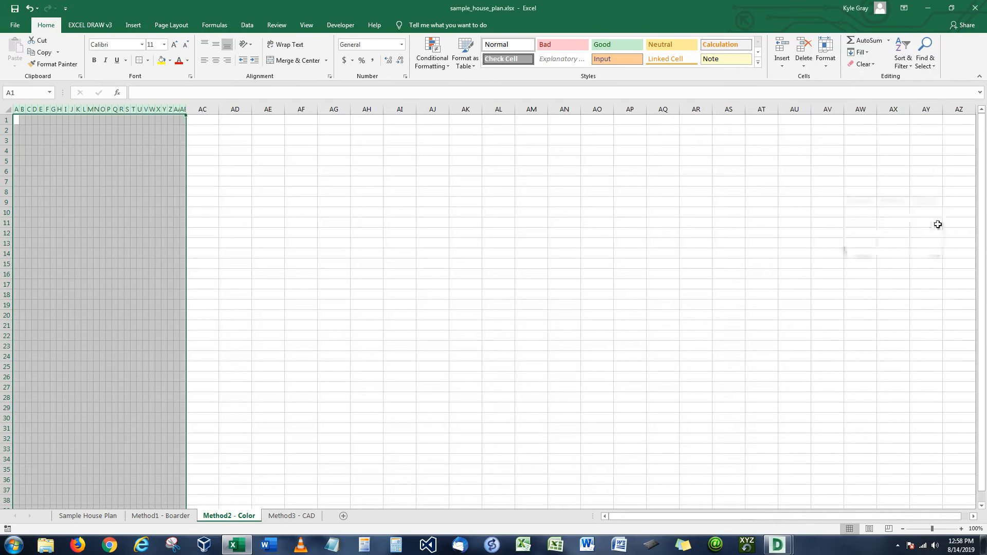
- Set the height of rows 1 through 31 to 9 on the Method2 - Color sheet
click(3, 119)
drag(3, 119, 6, 428)
right_click(6, 428)
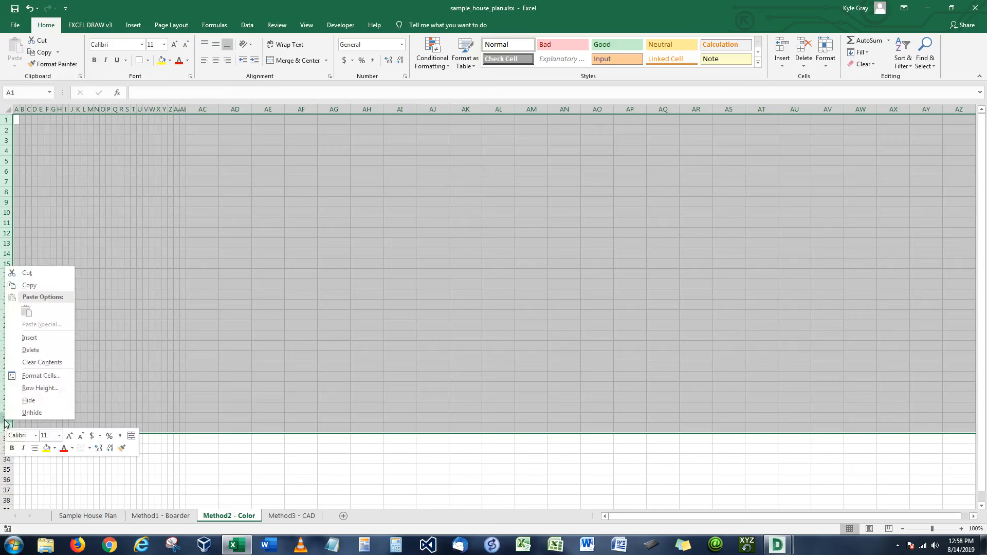
click(41, 388)
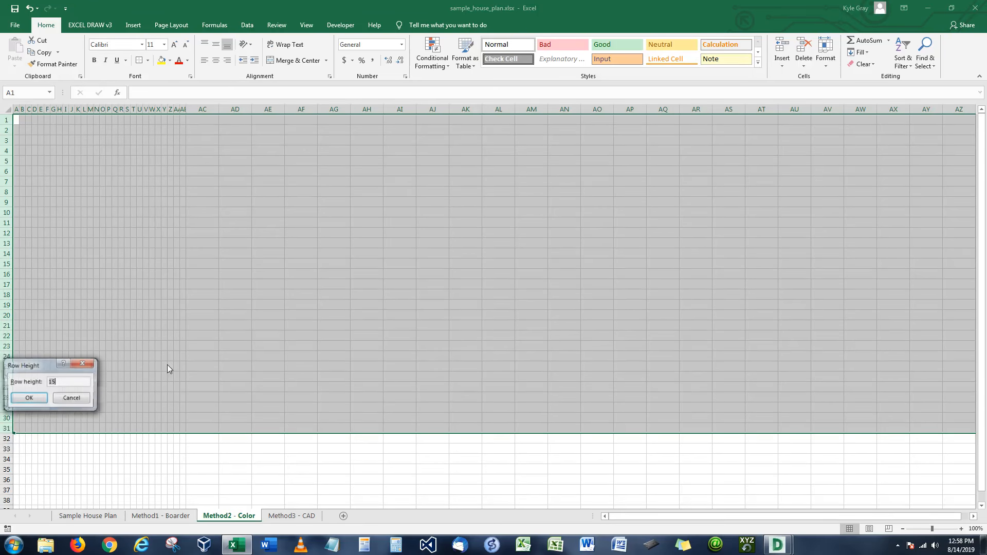
key(Return)
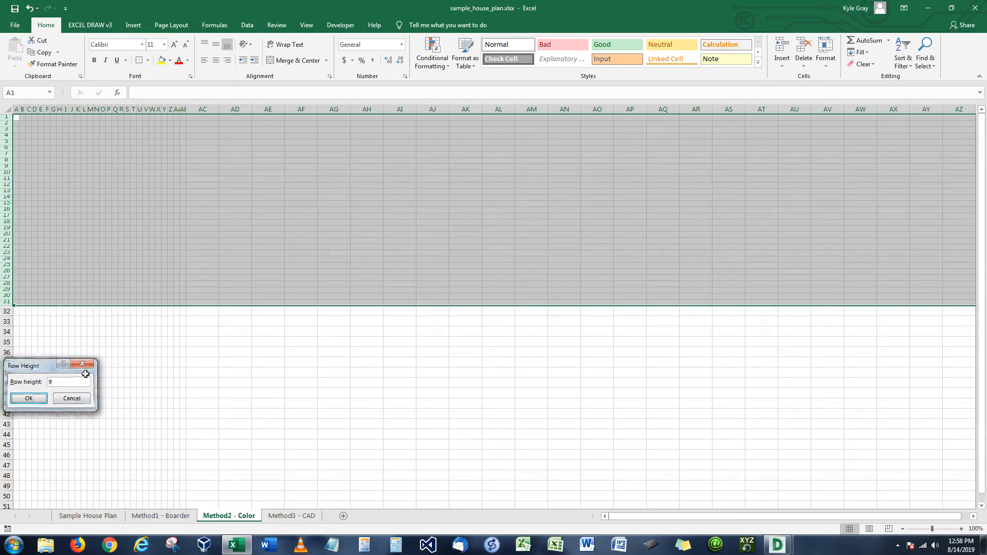
click(60, 263)
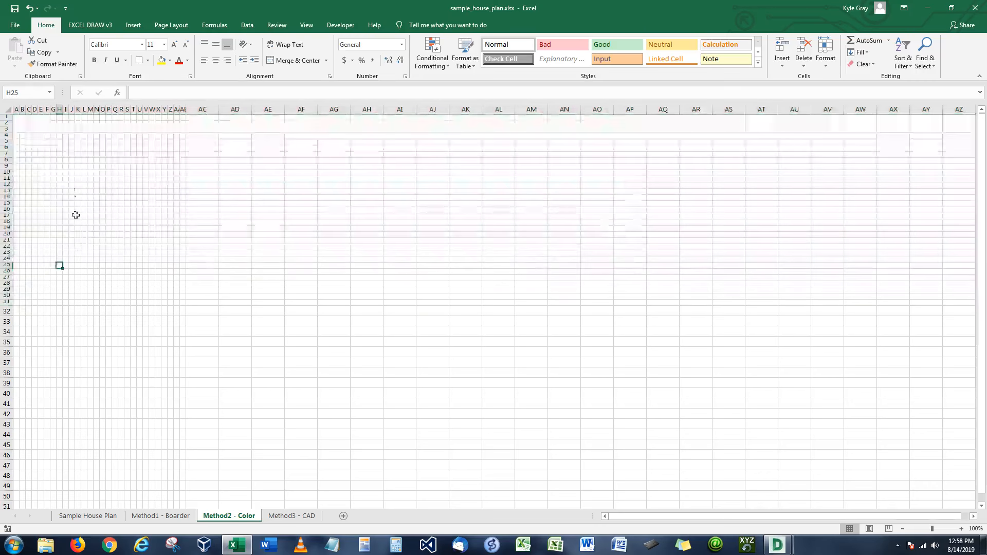
- Fill cells D12:D27 with the standard light blue as the first west wall segment
drag(36, 183, 34, 280)
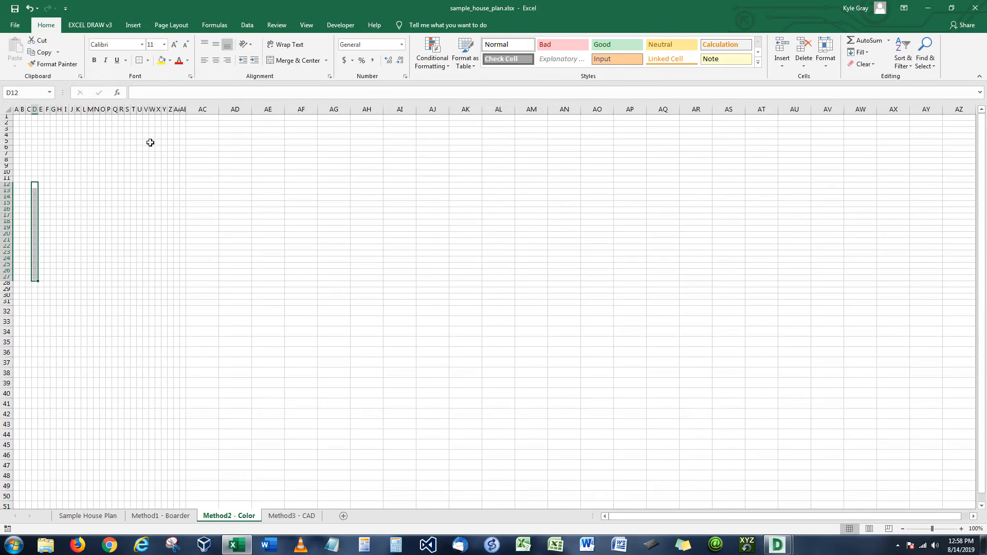
click(169, 64)
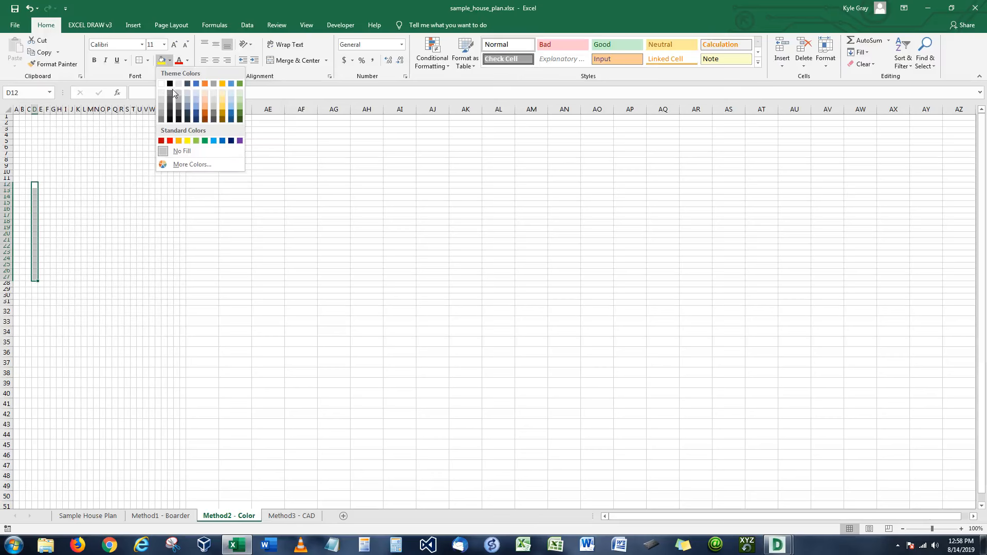
click(213, 141)
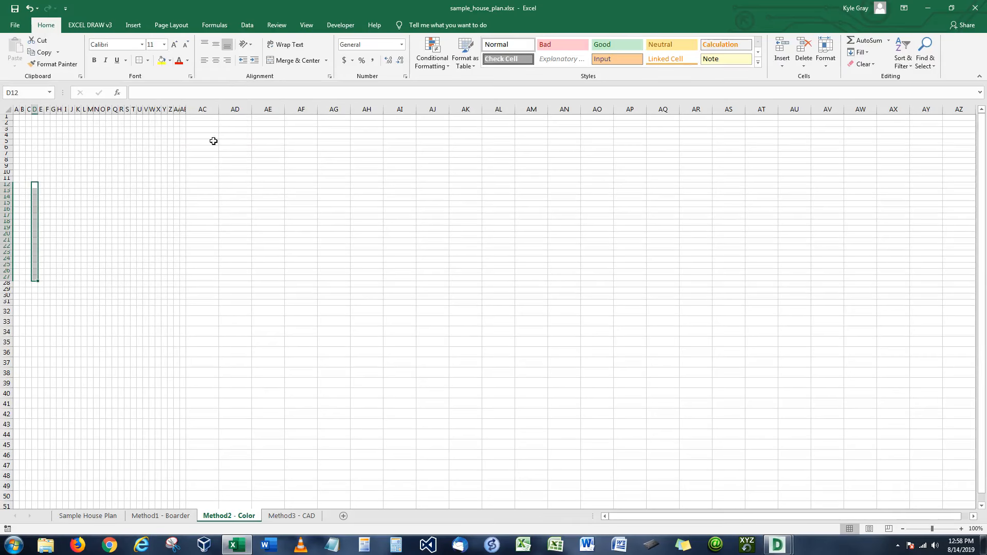
click(39, 280)
click(71, 273)
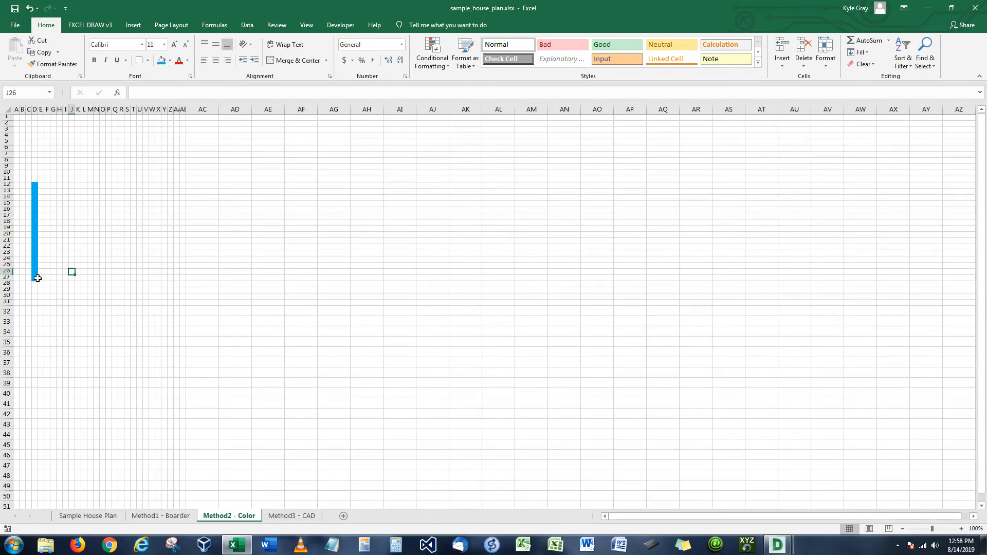
- Complete the house outline in light blue along row 4, column W, row 23, column S and row 27, closing it through D5:D11
drag(36, 278, 36, 179)
click(161, 62)
click(161, 60)
click(162, 61)
click(161, 61)
click(162, 60)
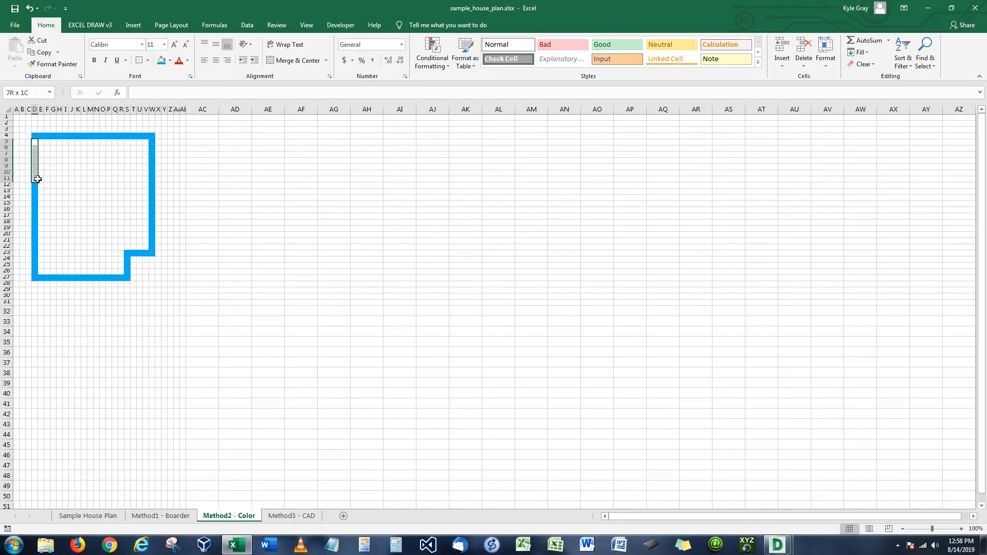
click(162, 60)
- Fill the interior walls of the northwest room in light blue at M5:M12 and E12:K12
drag(86, 144, 40, 185)
click(161, 61)
click(161, 61)
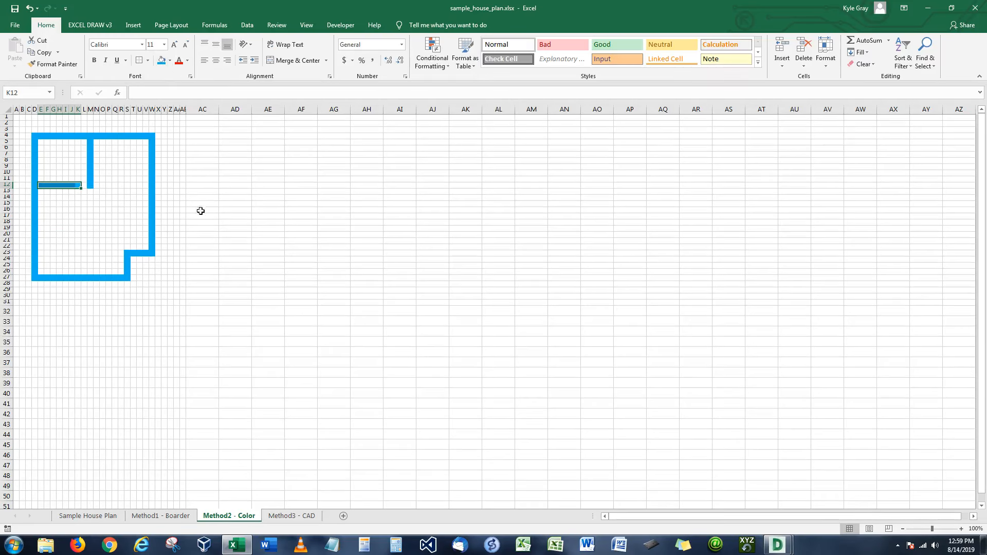
click(308, 277)
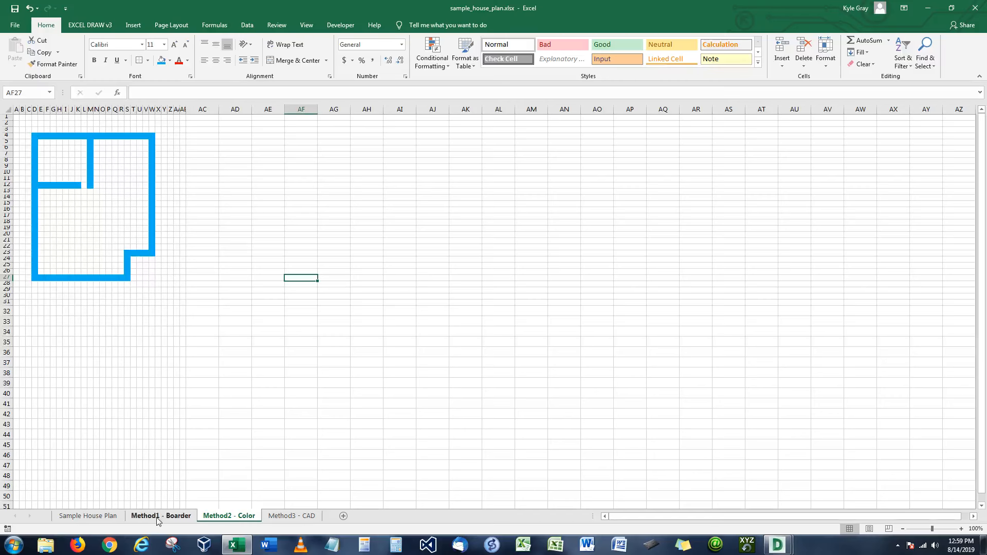
- Open the graph orientation settings for the Sample House Plan drawing and set the zoom ratio to 1.7416
click(114, 520)
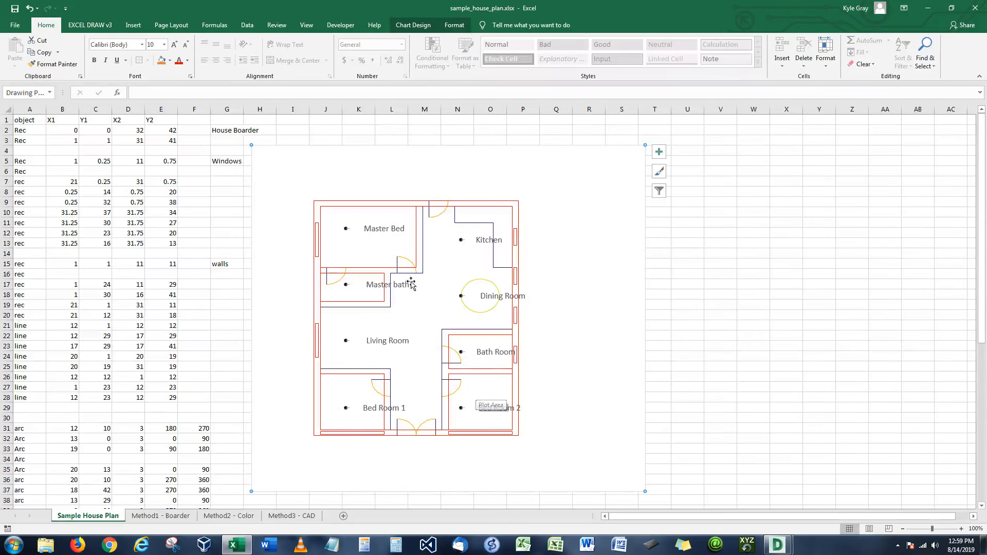
click(84, 27)
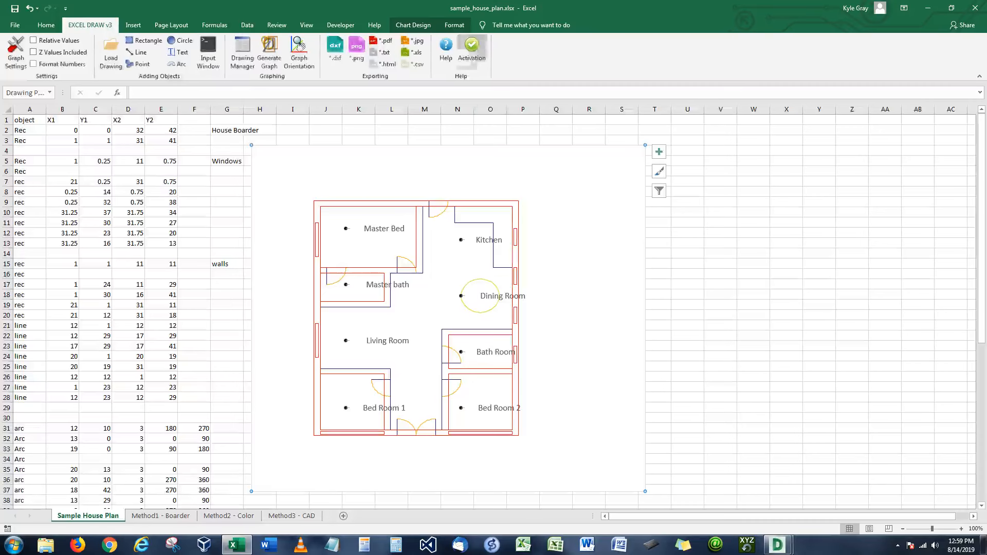
click(312, 53)
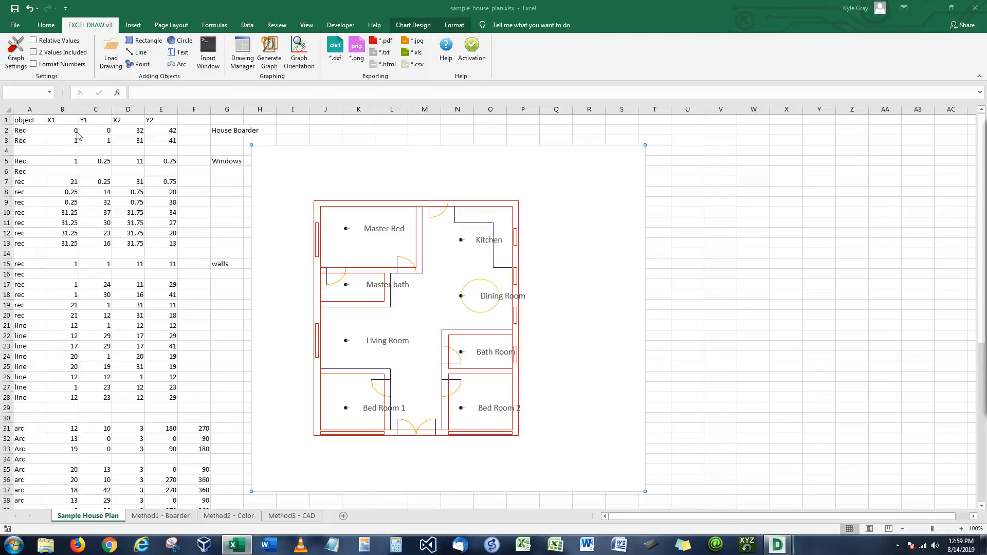
drag(986, 128, 637, 155)
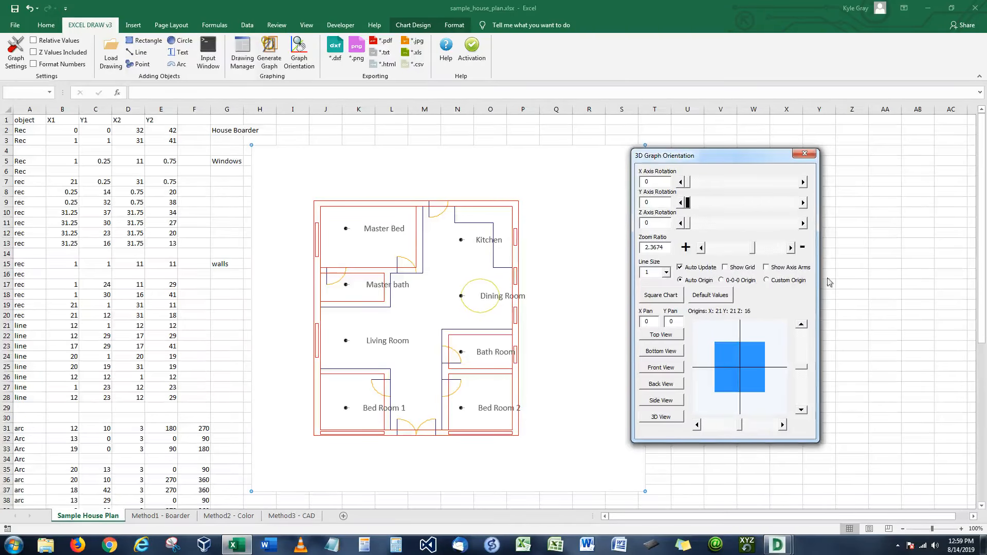
drag(753, 248, 736, 248)
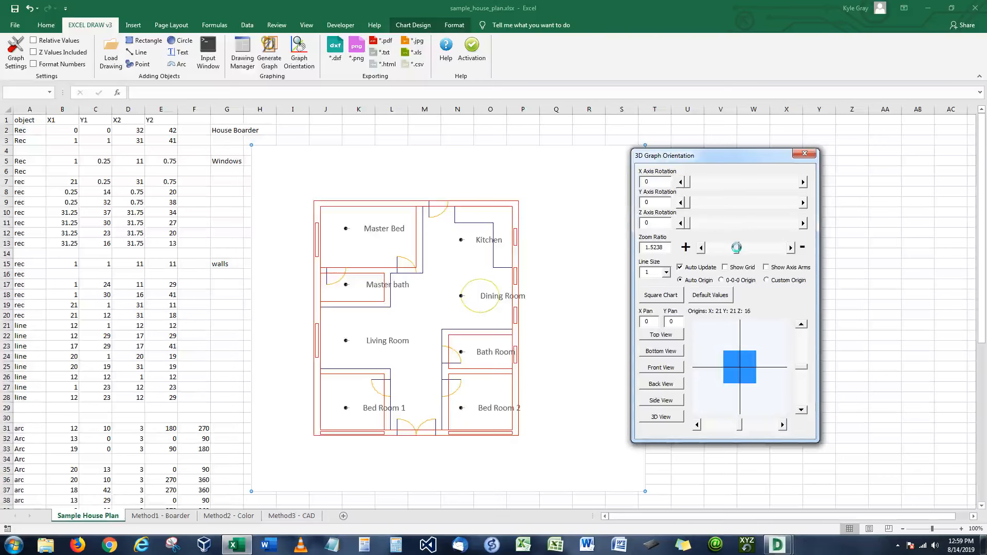
drag(743, 251, 736, 262)
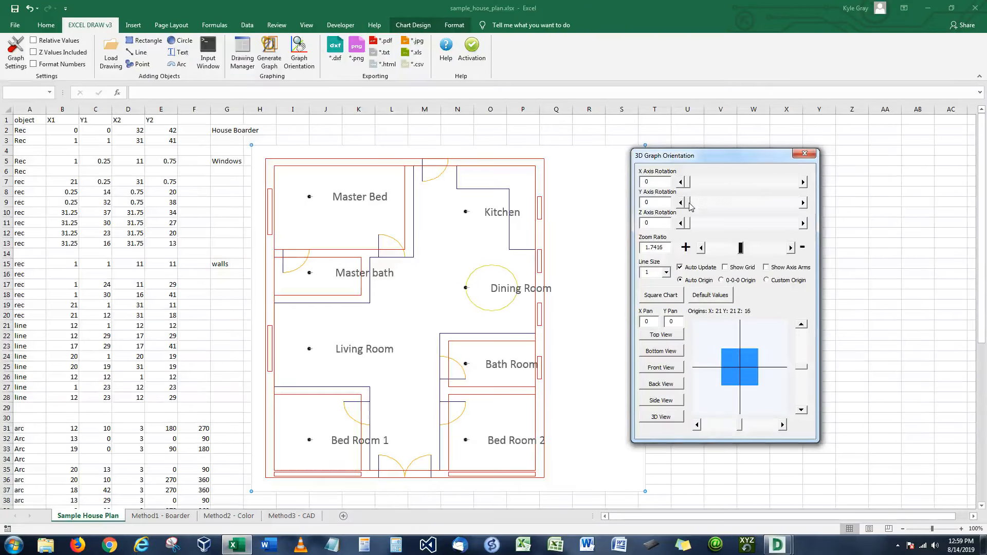
- Try rotating the plan 57 about the Y axis and 38 about the Z axis, and restore the default values
drag(689, 223, 706, 201)
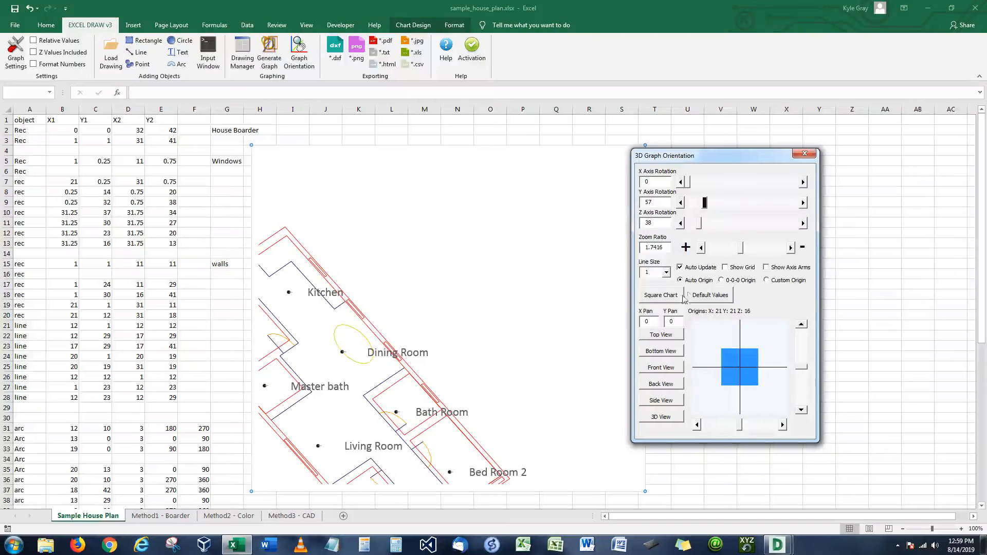
click(708, 296)
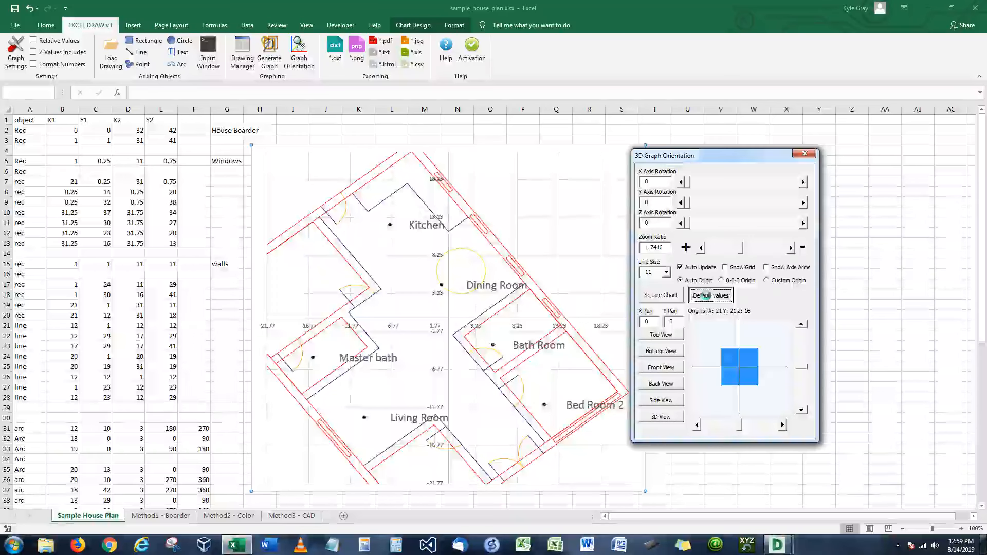
- Set the plan's line size to 1 and close the graph orientation settings
click(667, 273)
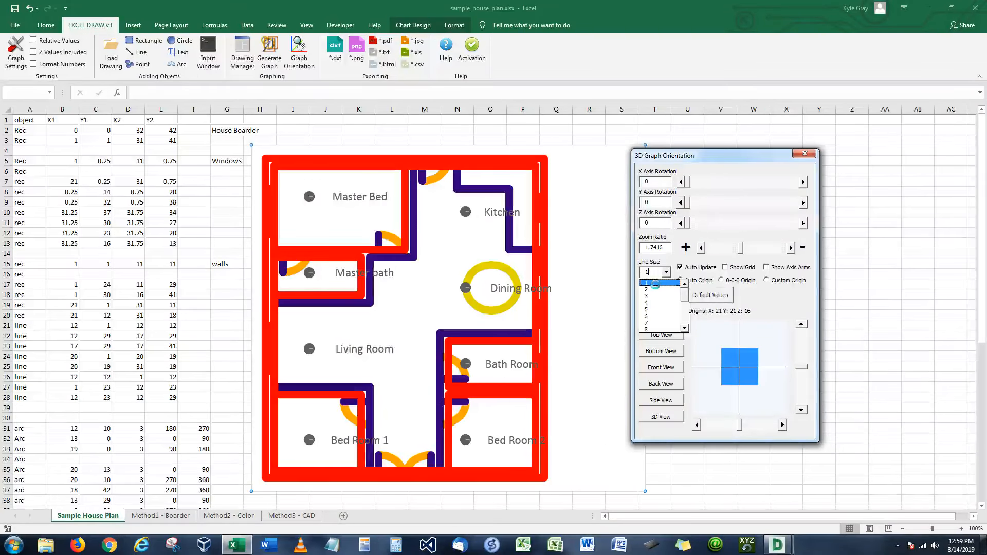
click(659, 284)
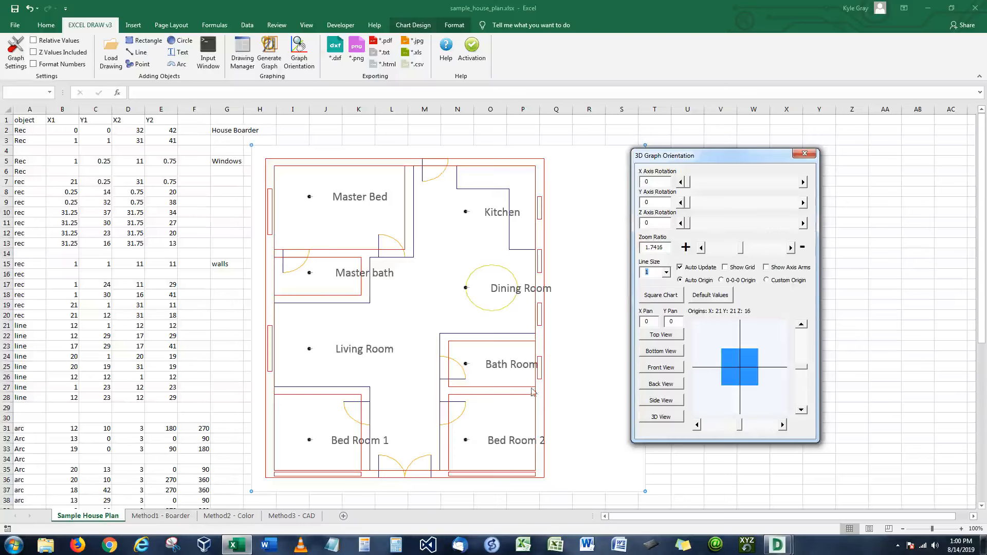
click(805, 153)
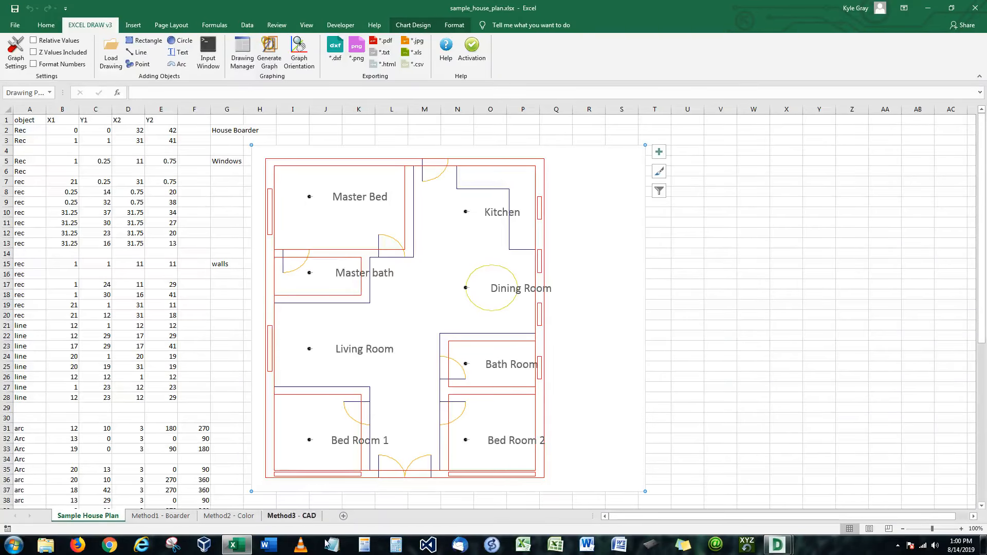
- On the Method3 - CAD sheet, enter the headers X1 in B1 and Y1 in C1
click(301, 520)
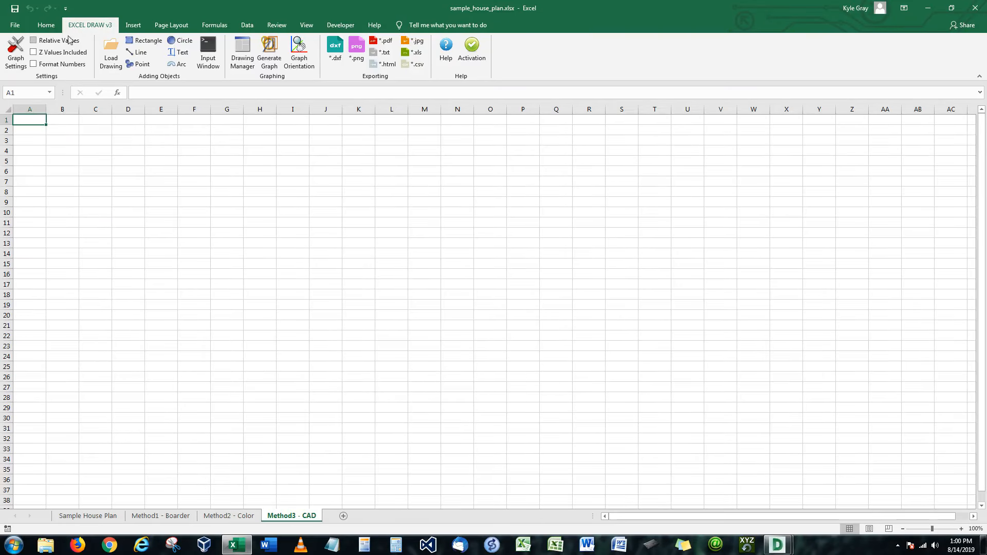
click(57, 120)
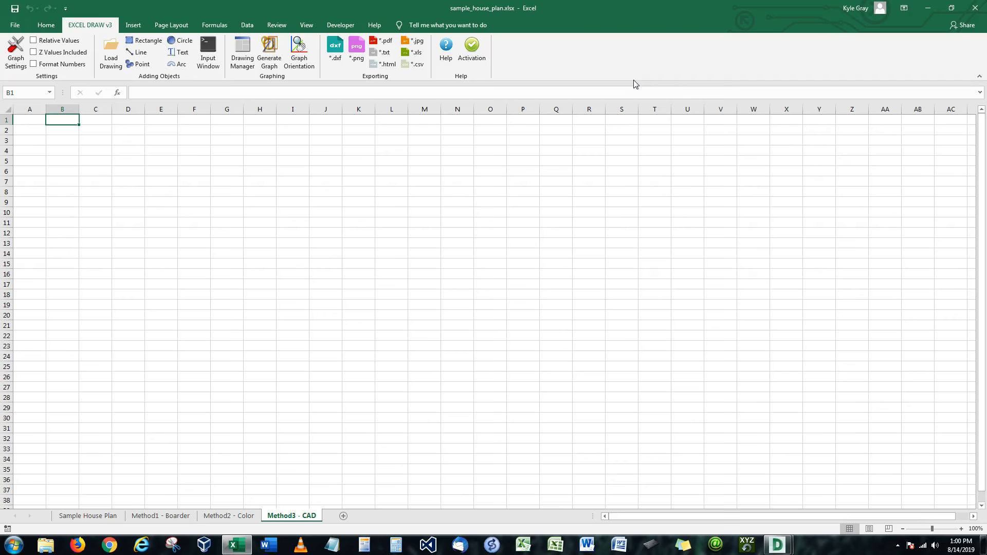
text(X1)
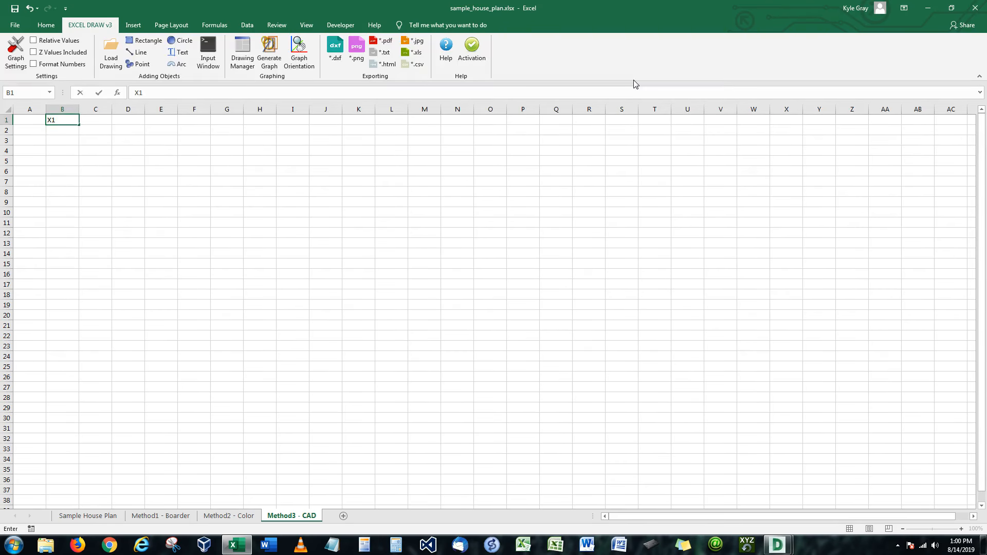
key(Tab)
text(Y1)
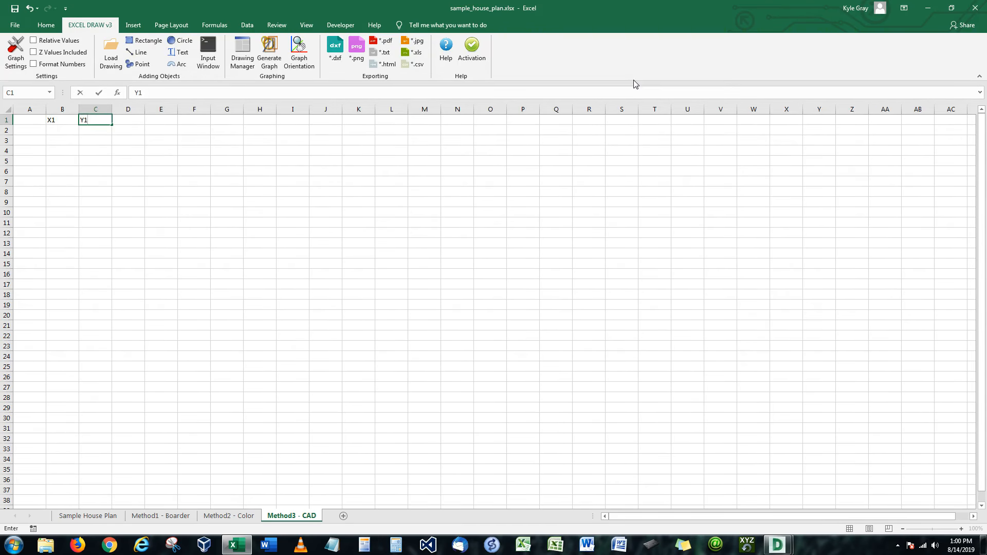
key(Tab)
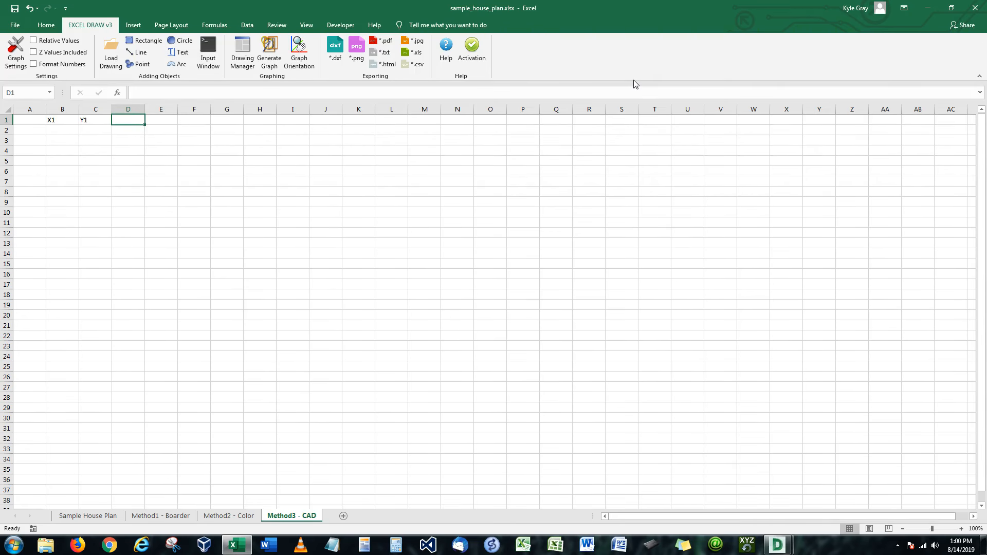
text(X@)
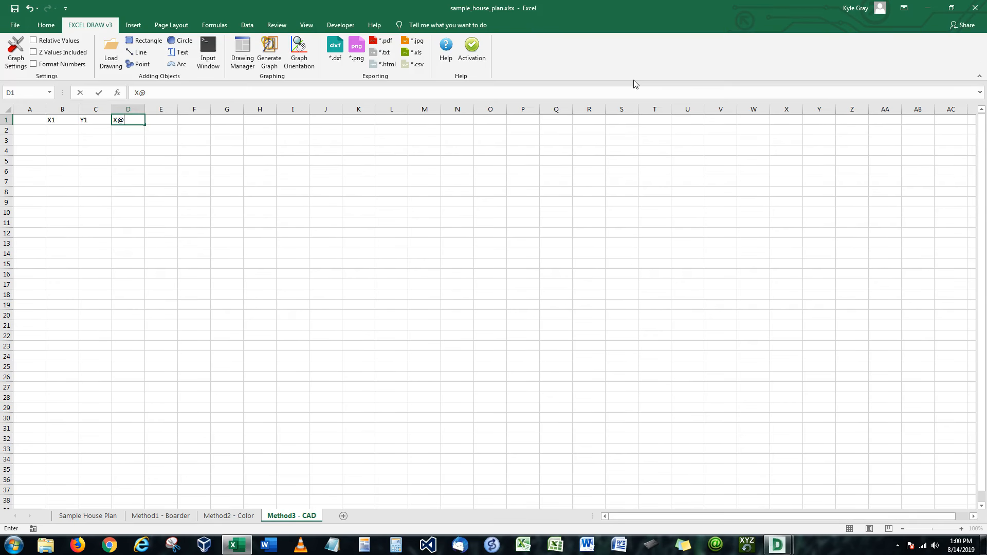
text(=2)
key(Tab)
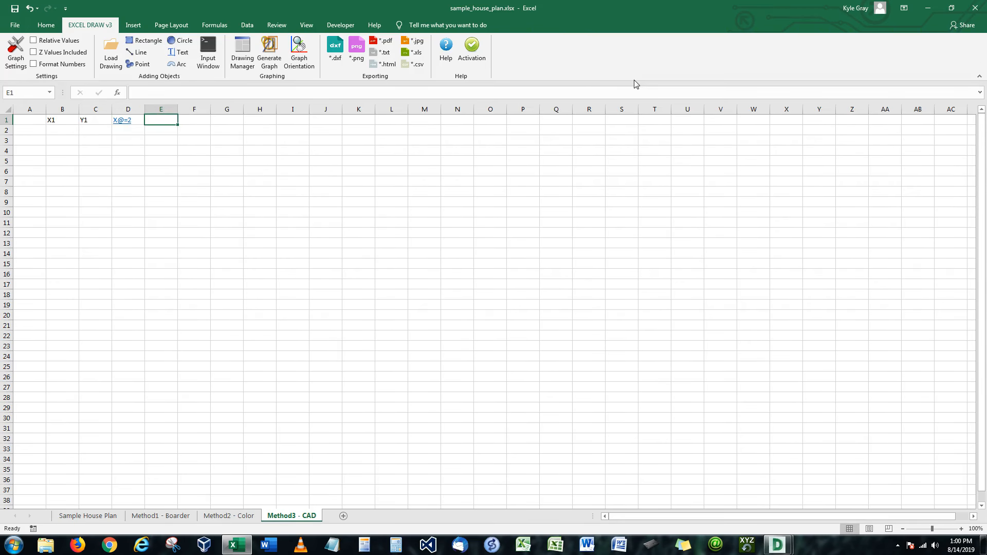
key(Return)
click(139, 119)
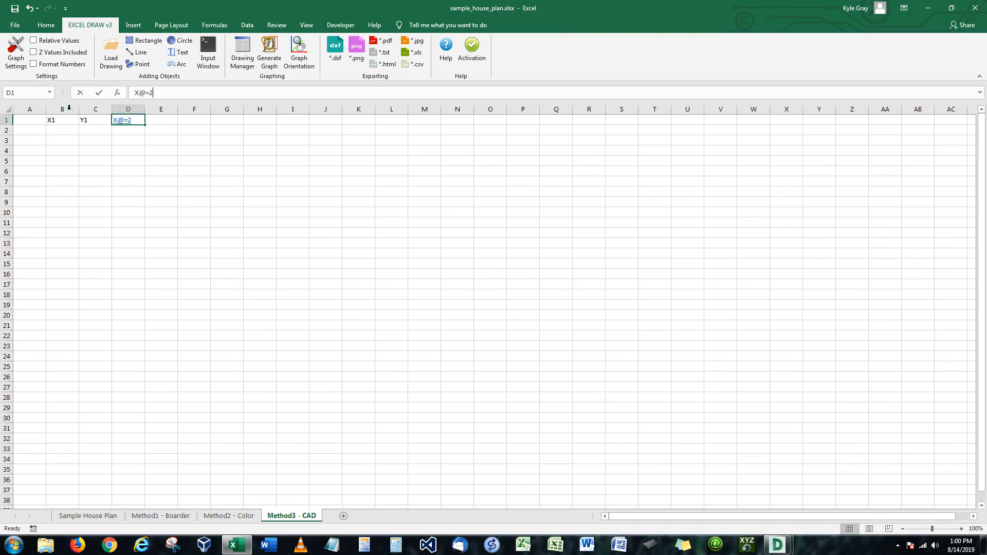
text(==)
key(BackSpace)
key(BackSpace)
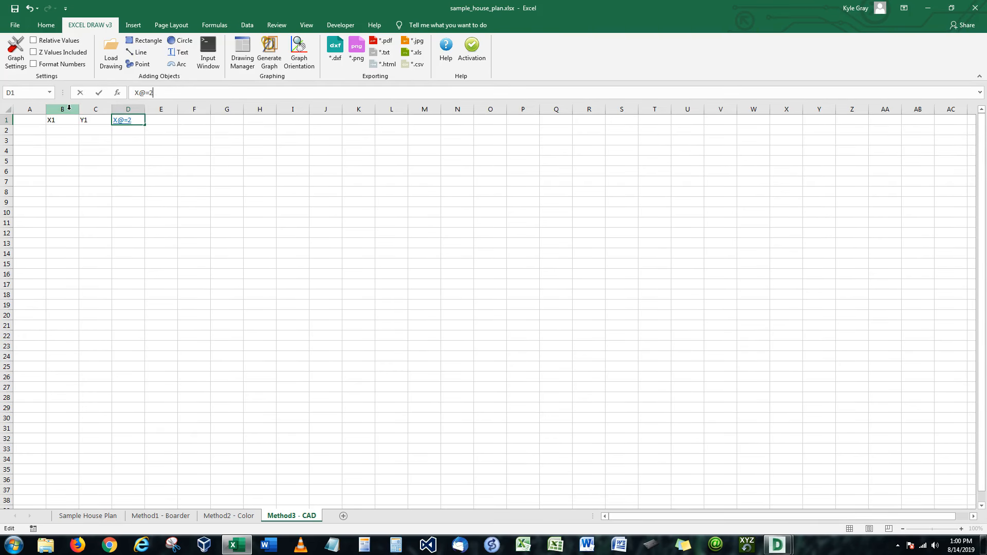
key(BackSpace)
key(BackSpace)
key(BackSpace)
key(BackSpace)
- Enter the headers X2 in D1 and Y2 in E1
text(X2)
key(Return)
key(Down)
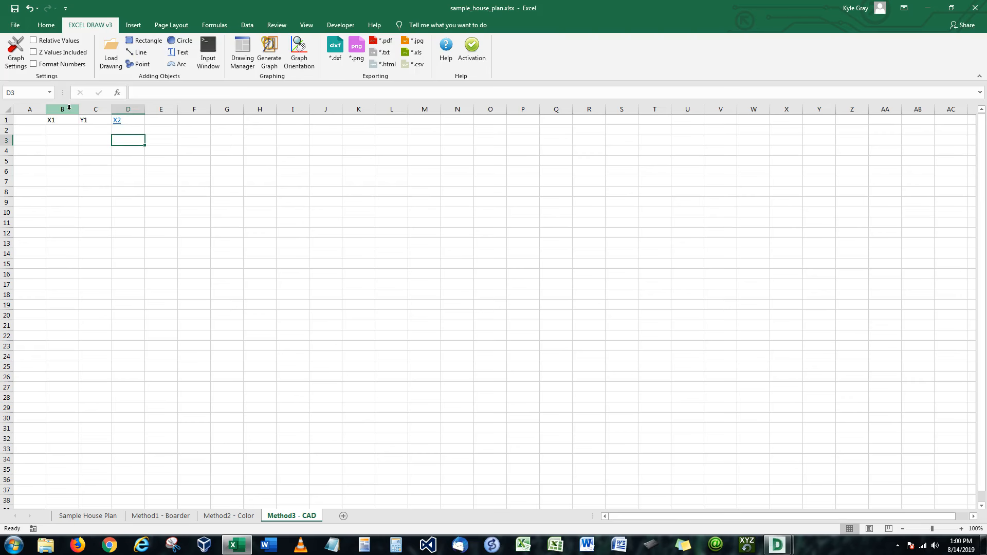
key(Right)
key(Up)
key(Up)
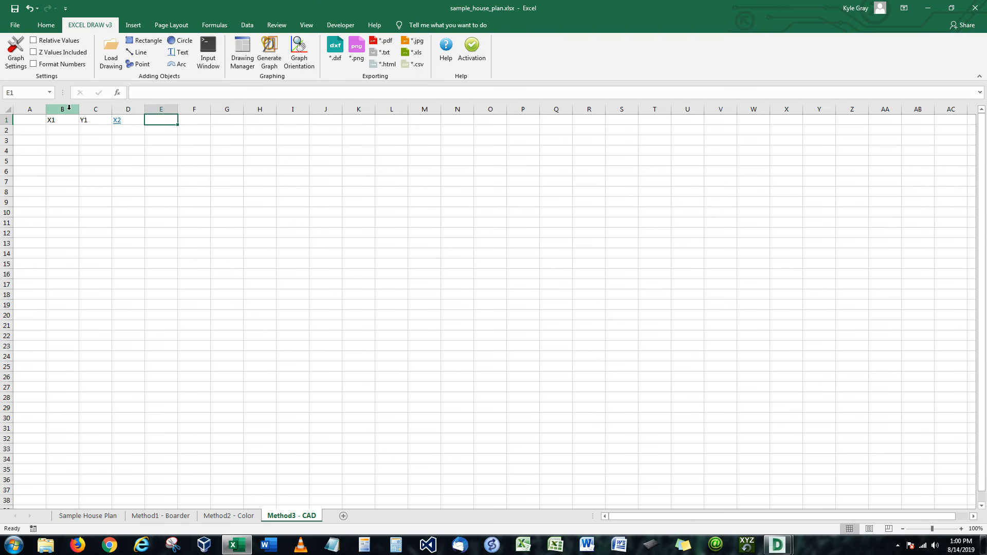
text(Y2)
key(Return)
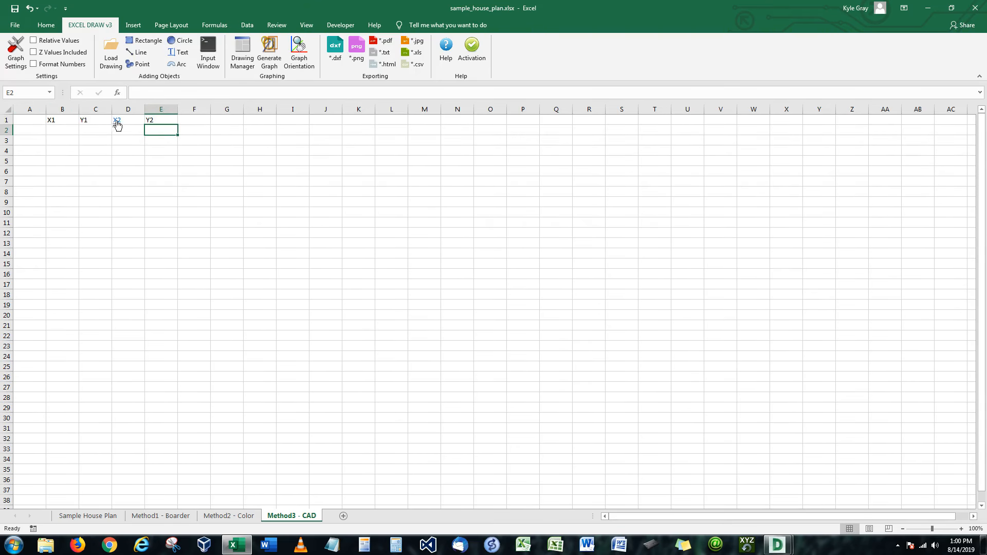
- Enter the house border coordinates 0, 0, 32 and 42 in cells B2 through E2
click(52, 128)
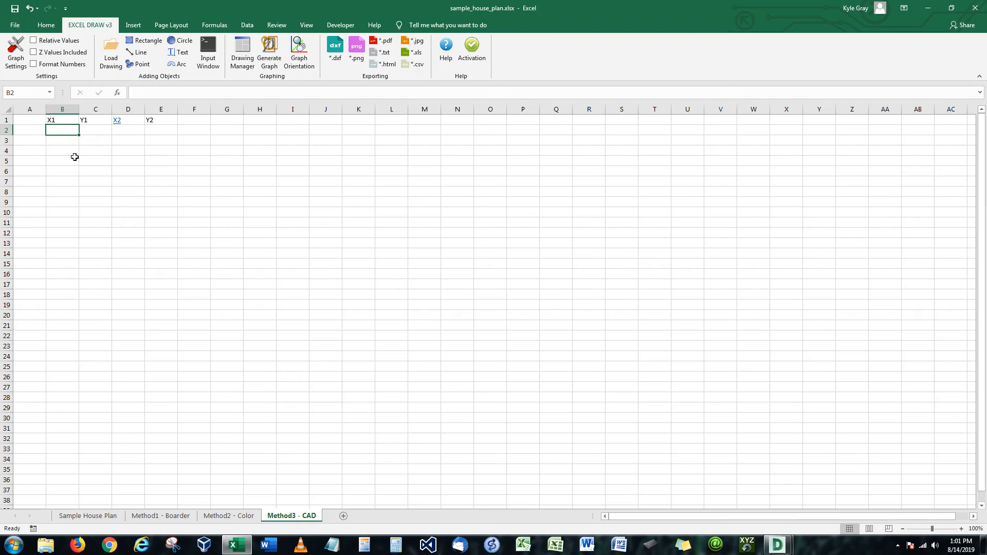
text(0)
key(Tab)
text(0)
key(Tab)
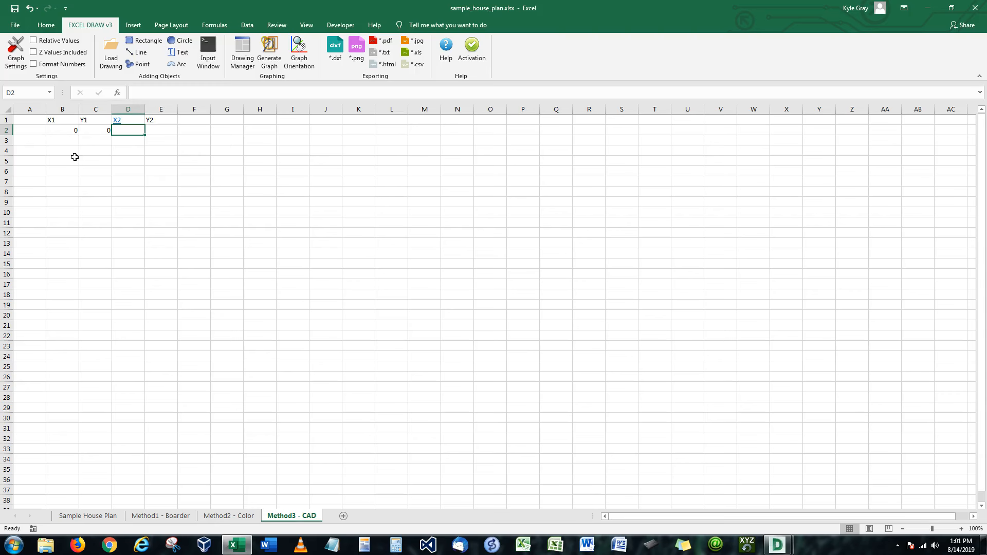
text(32)
key(Tab)
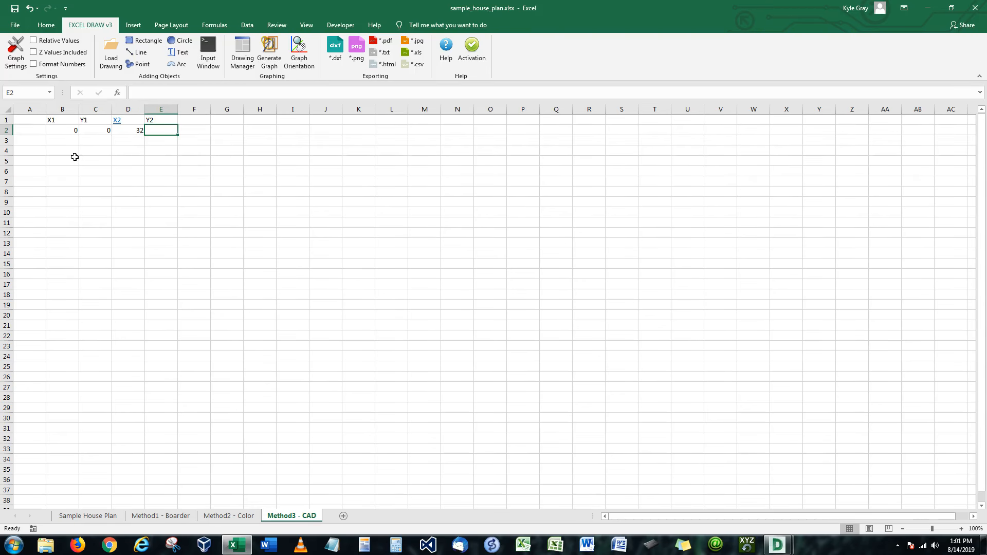
text(42)
key(Return)
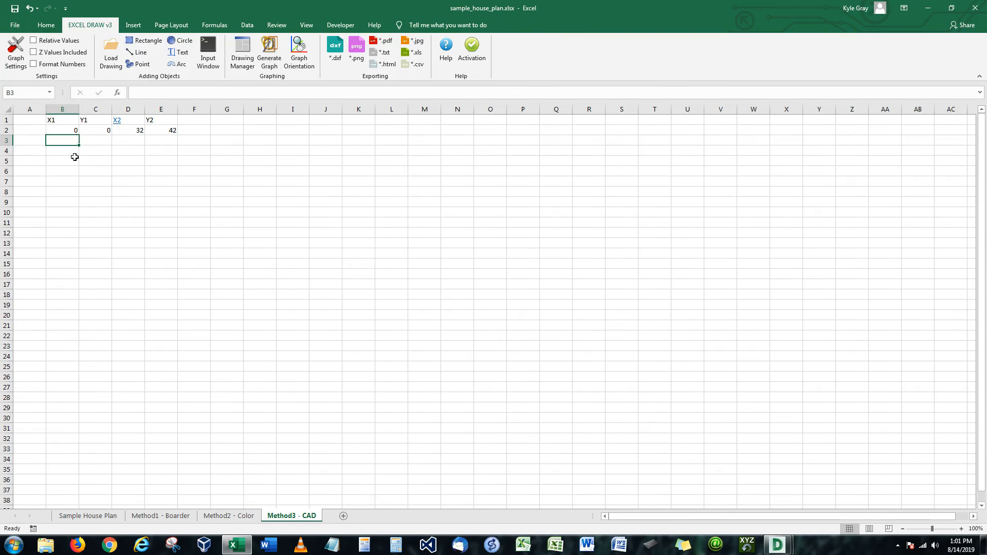
- Select the house border's coordinate values from X1 to Y2 in row 2
drag(64, 130, 160, 129)
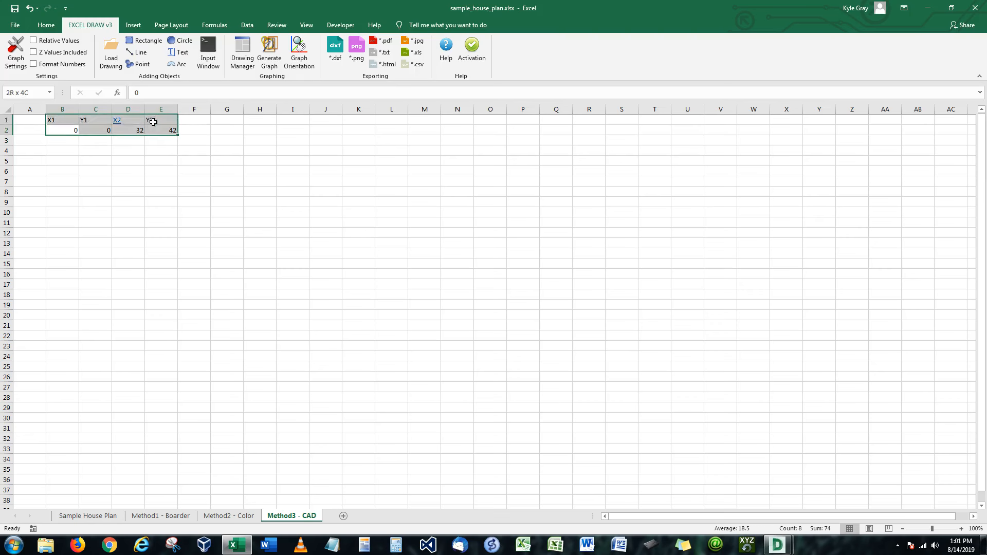